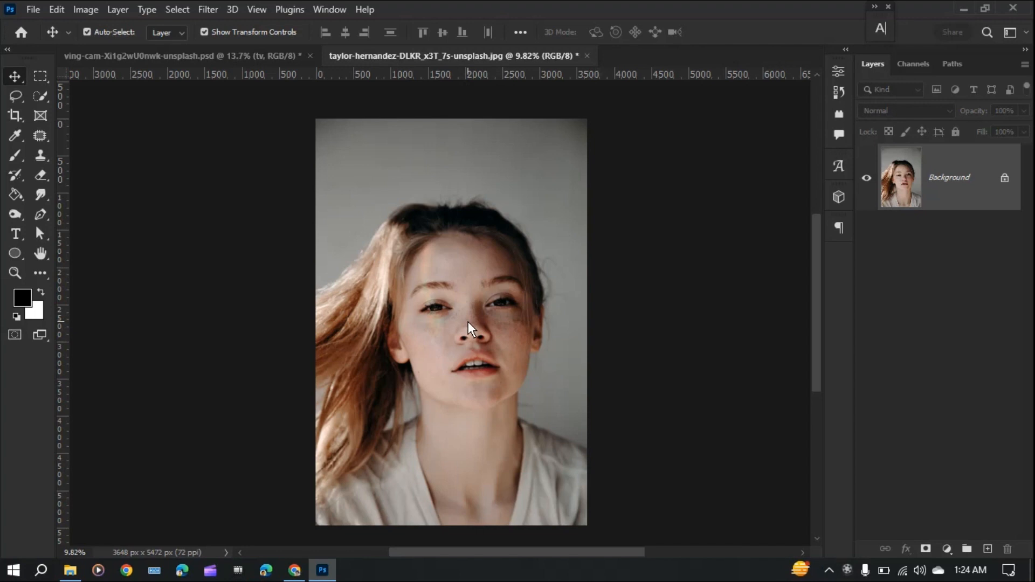
Step: Duplicate the Background layer and open the copy in the Camera Raw Filter
key(ctrl)
drag(991, 199, 999, 555)
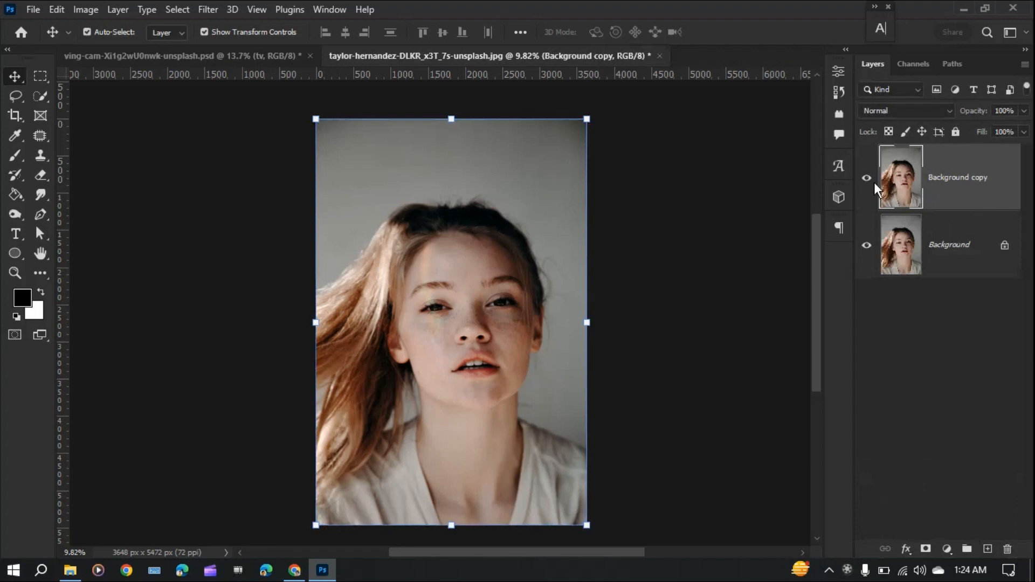
click(204, 10)
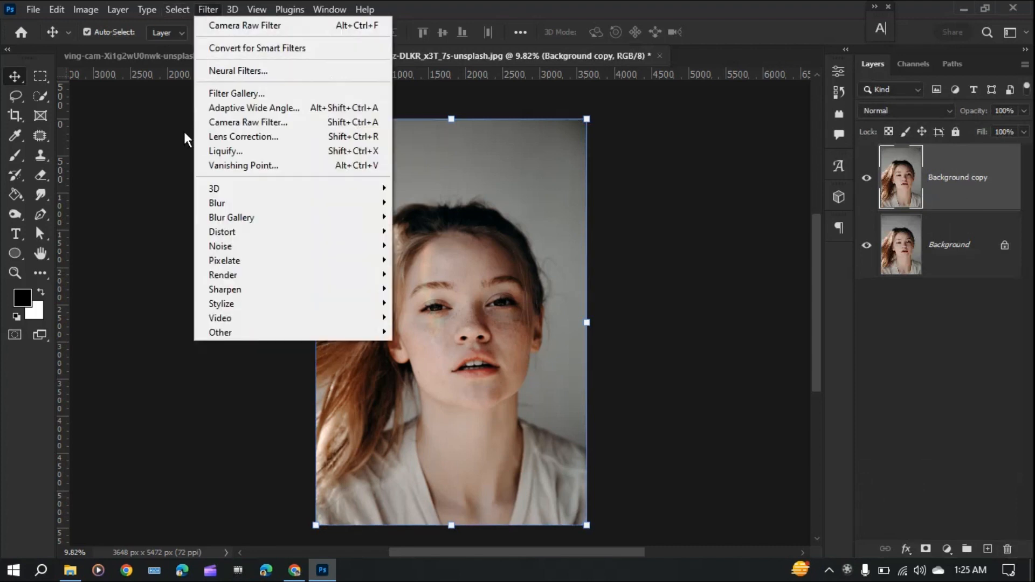
click(225, 120)
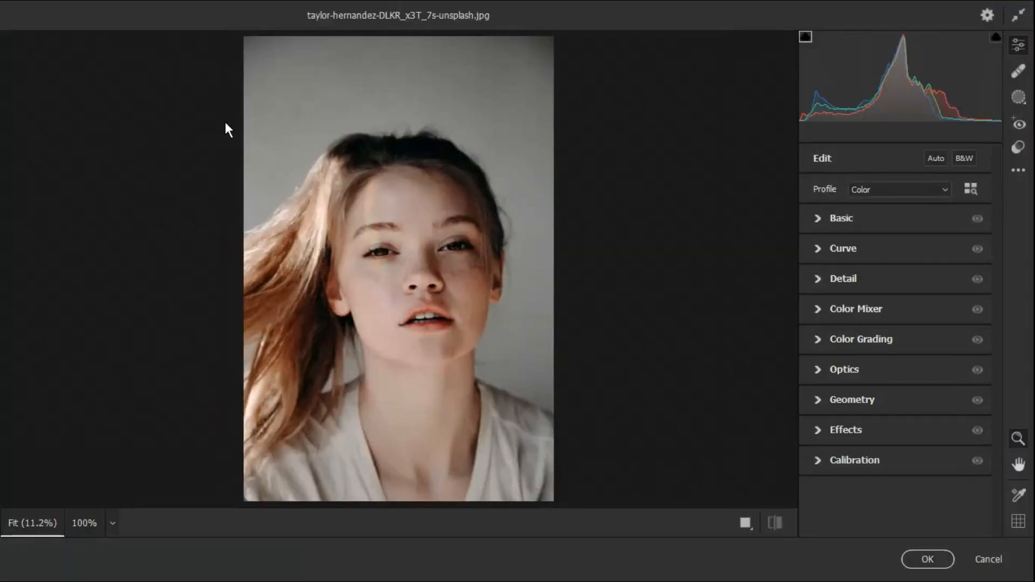
Step: Adjust the portrait's white balance to Temperature -8 and Tint +10 in the Basic settings
click(816, 220)
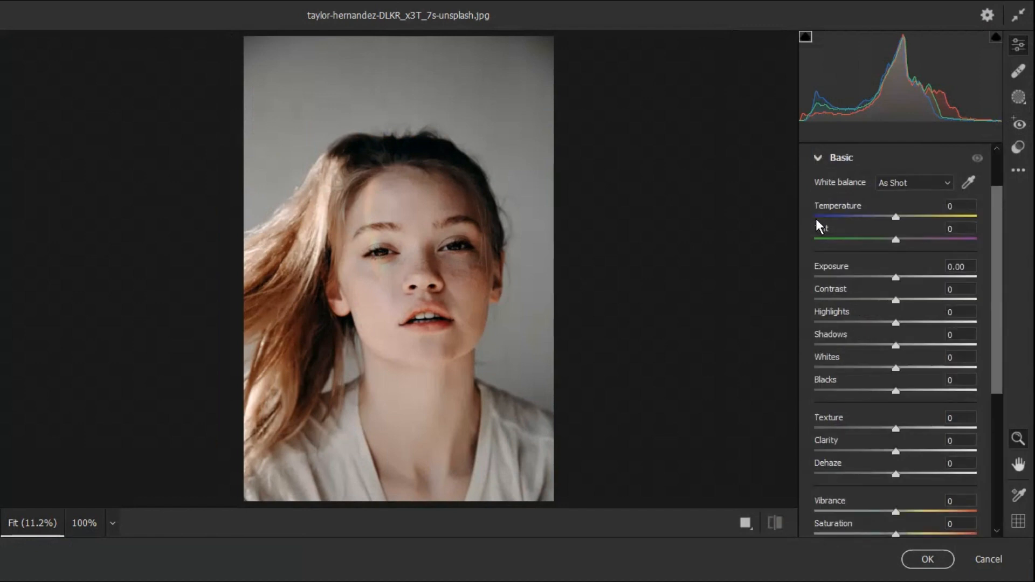
drag(896, 217, 904, 217)
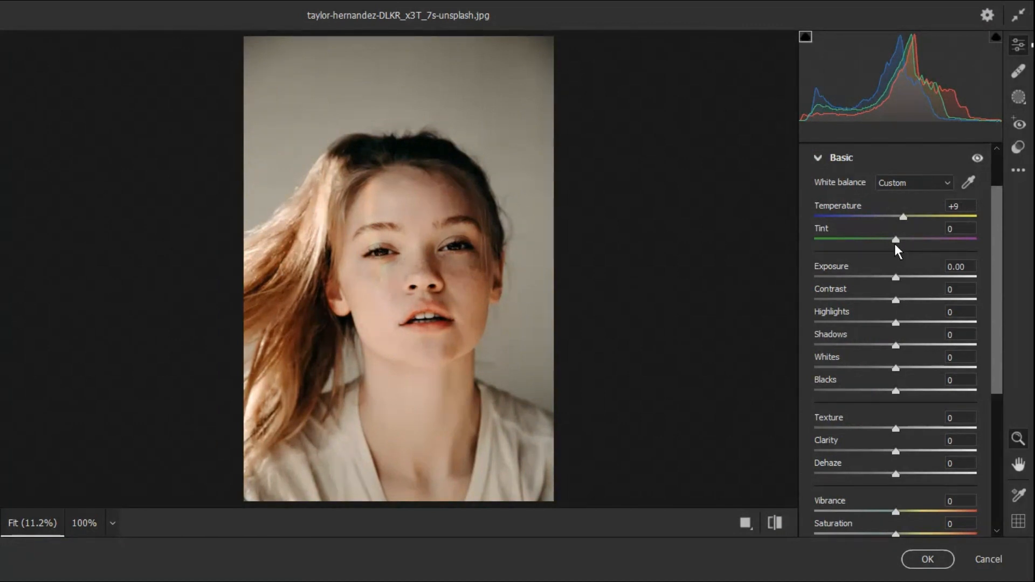
drag(899, 240, 892, 241)
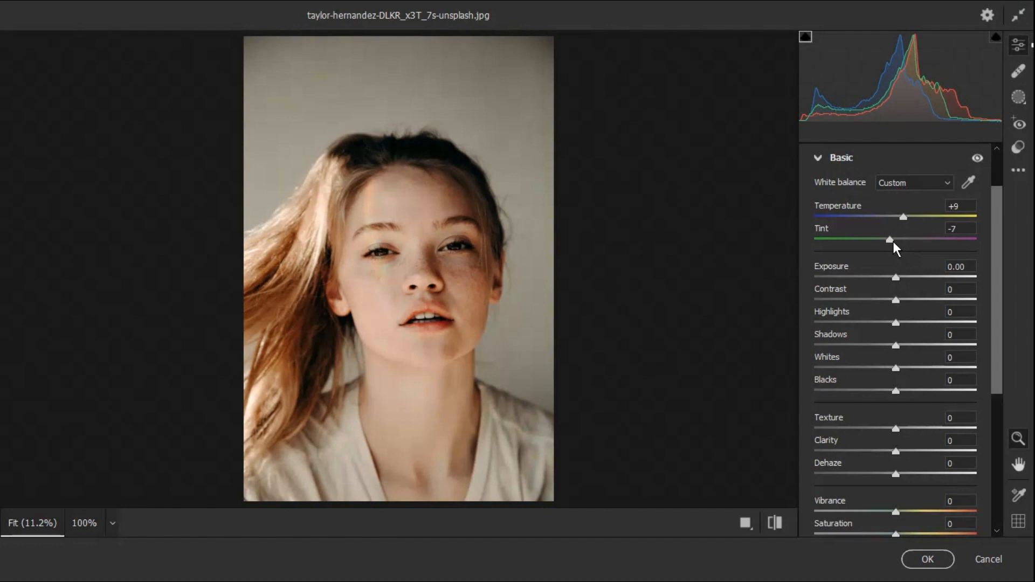
drag(893, 241, 897, 221)
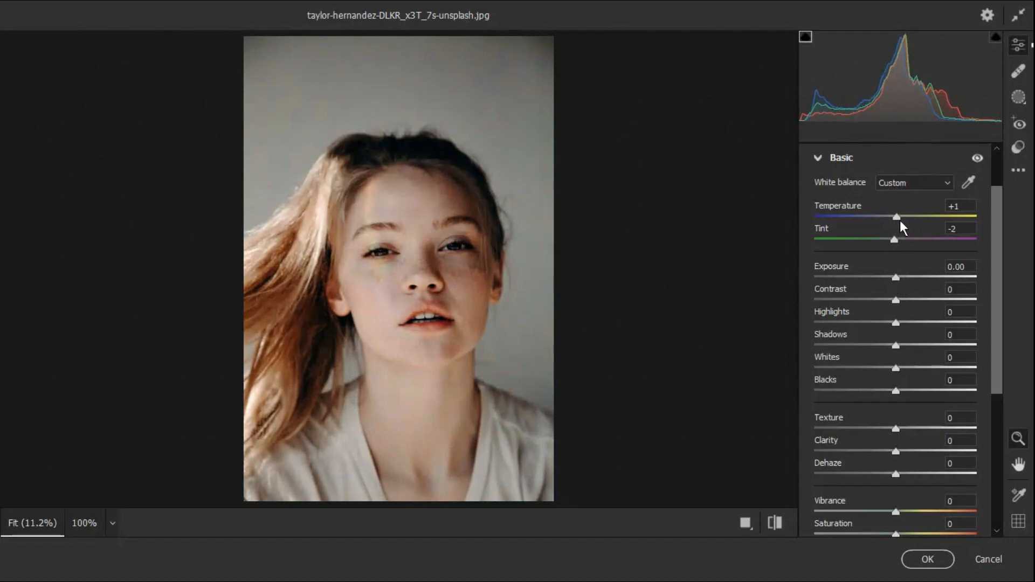
drag(900, 220, 888, 221)
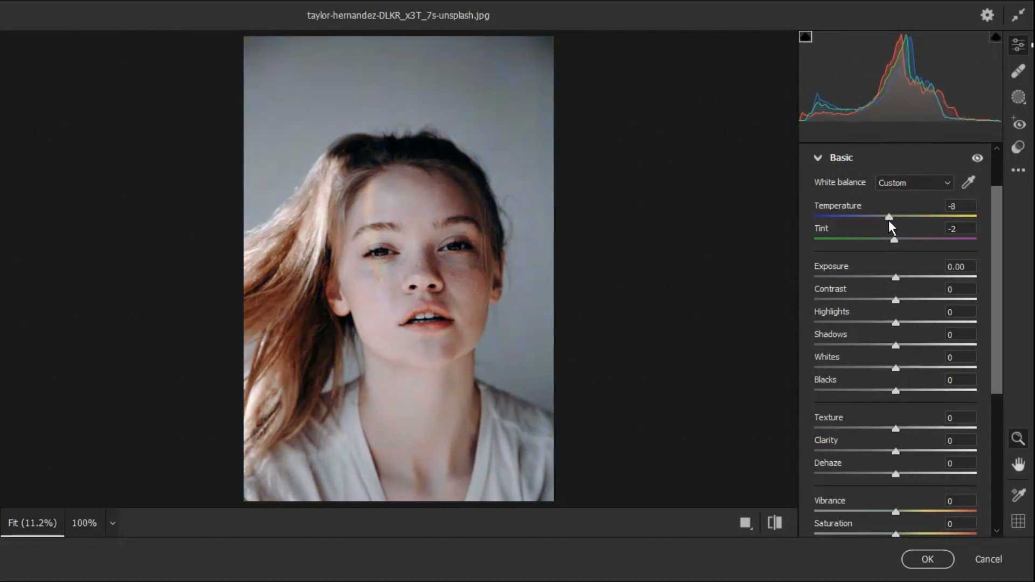
drag(894, 239, 905, 239)
Step: Set Exposure to -0.20, Contrast +7, Highlights +9, Shadows -16, Whites -22 and Blacks +7
drag(894, 280, 880, 380)
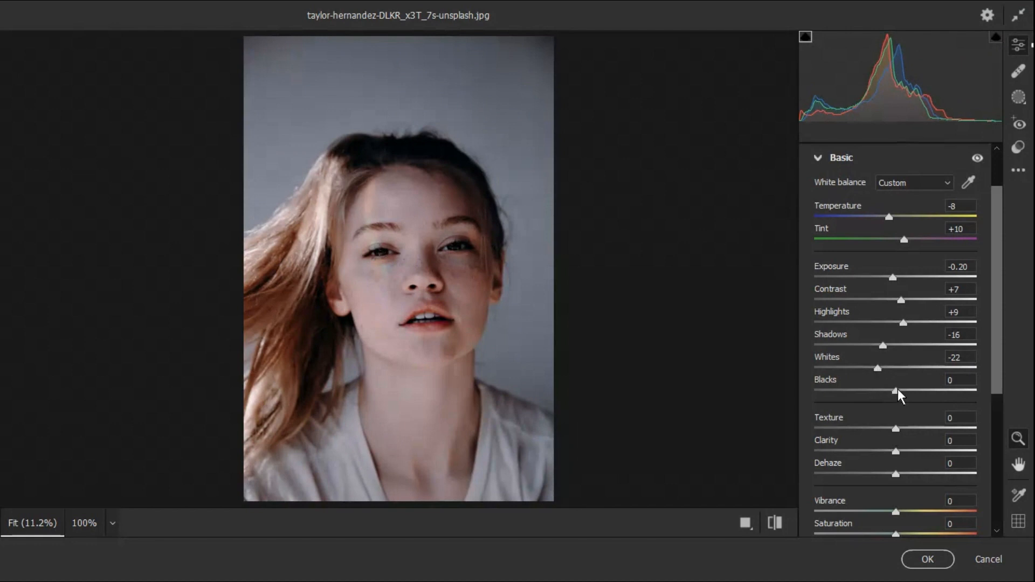
mouse_move(895, 390)
mouse_down()
mouse_move(878, 391)
mouse_move(927, 392)
mouse_move(900, 399)
mouse_up()
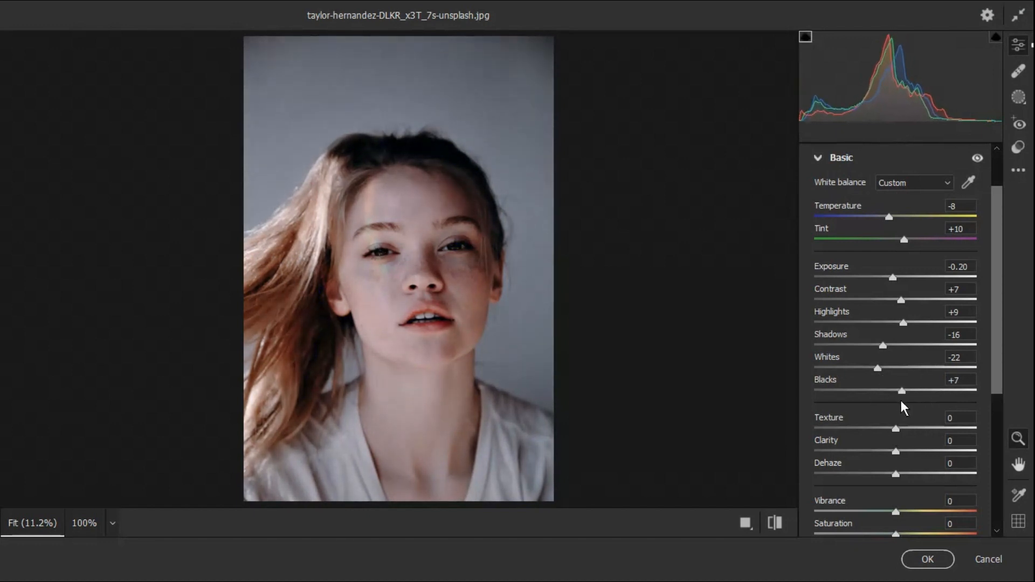
Step: Soften the skin with Texture -78 and Clarity -7, and set Dehaze to +24
scroll(902, 401, down, 3)
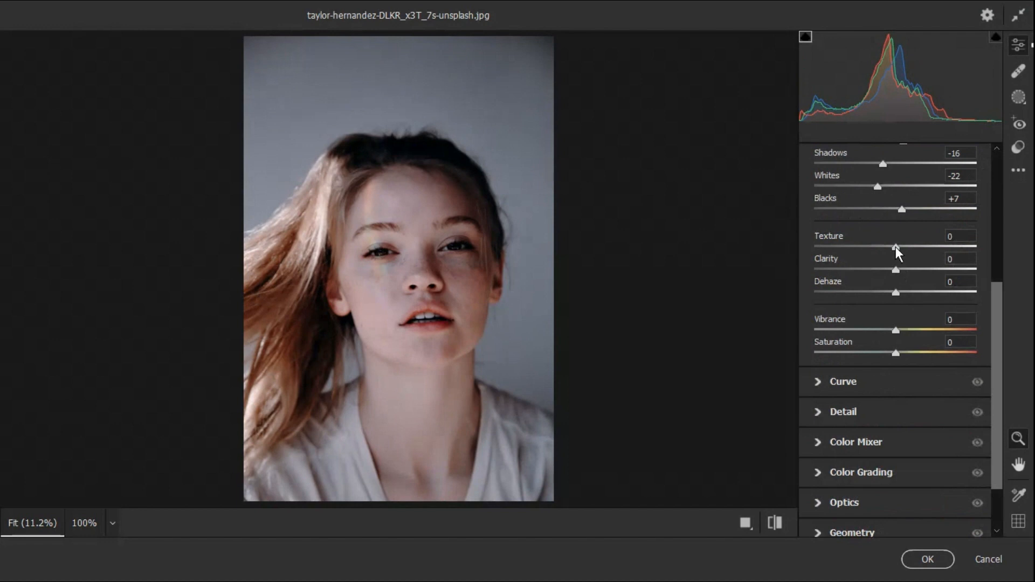
drag(896, 247, 849, 248)
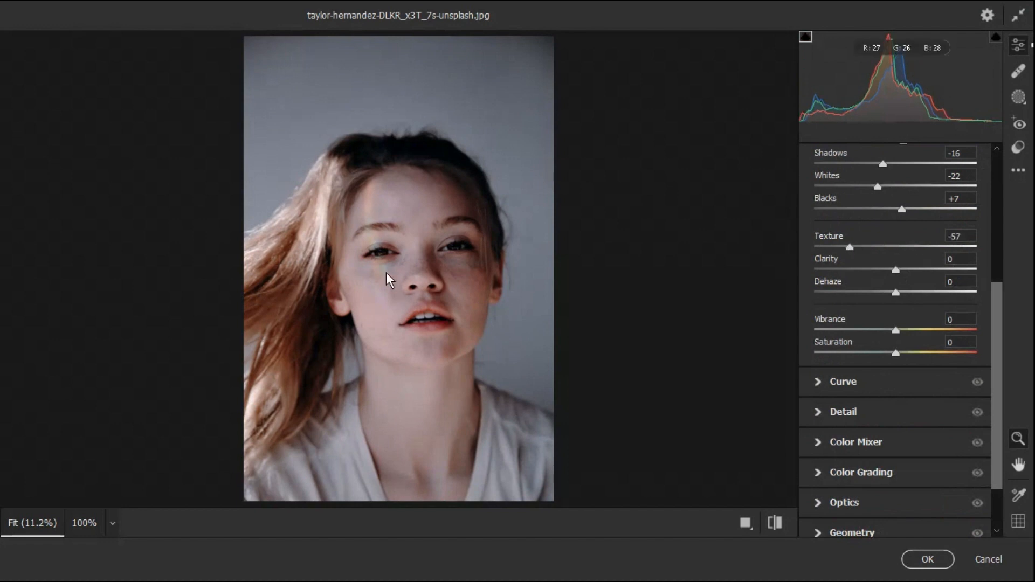
scroll(425, 326, up, 2)
scroll(425, 326, up, 1)
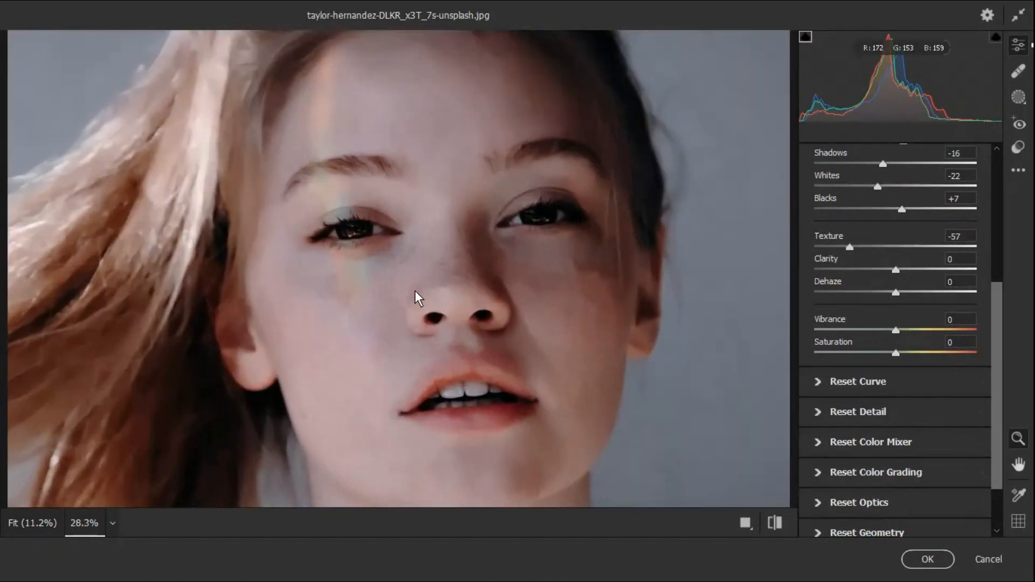
drag(848, 247, 988, 254)
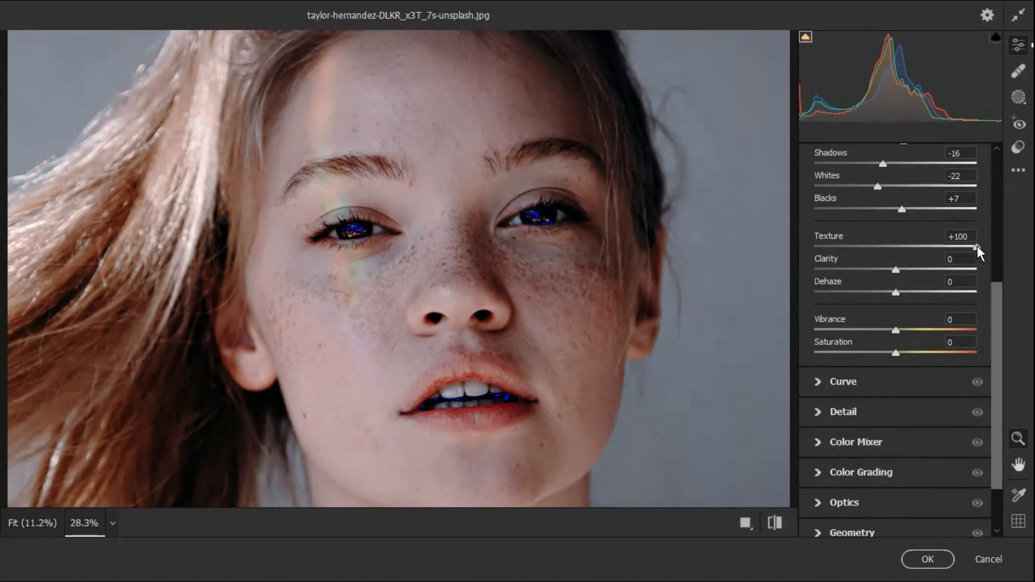
drag(977, 246, 832, 245)
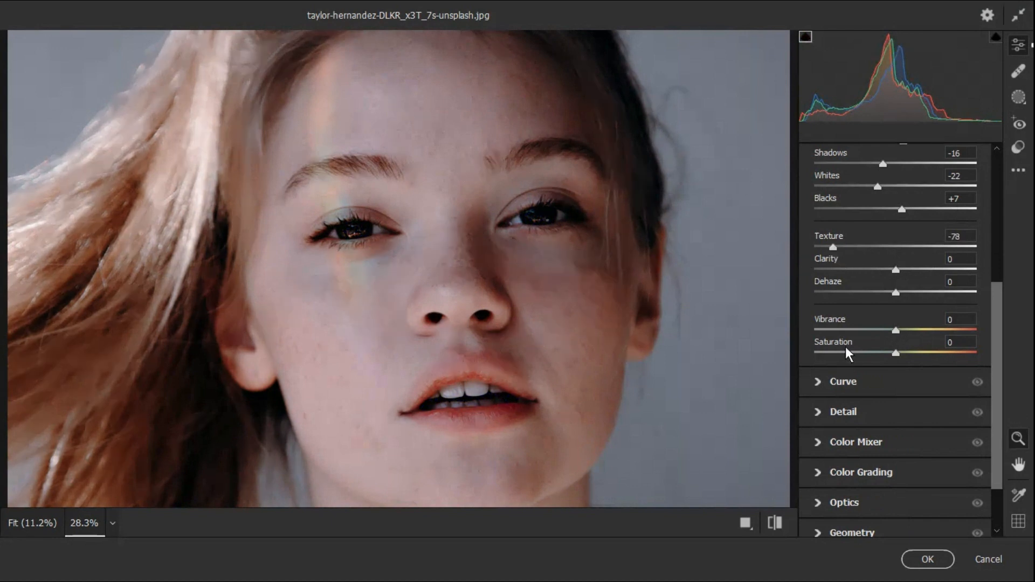
mouse_move(894, 271)
mouse_down()
mouse_move(866, 272)
mouse_move(890, 271)
mouse_up()
drag(894, 291, 915, 295)
Step: Boost the portrait's colors with Vibrance +44 and Saturation +21
scroll(539, 339, down, 4)
scroll(911, 313, down, 2)
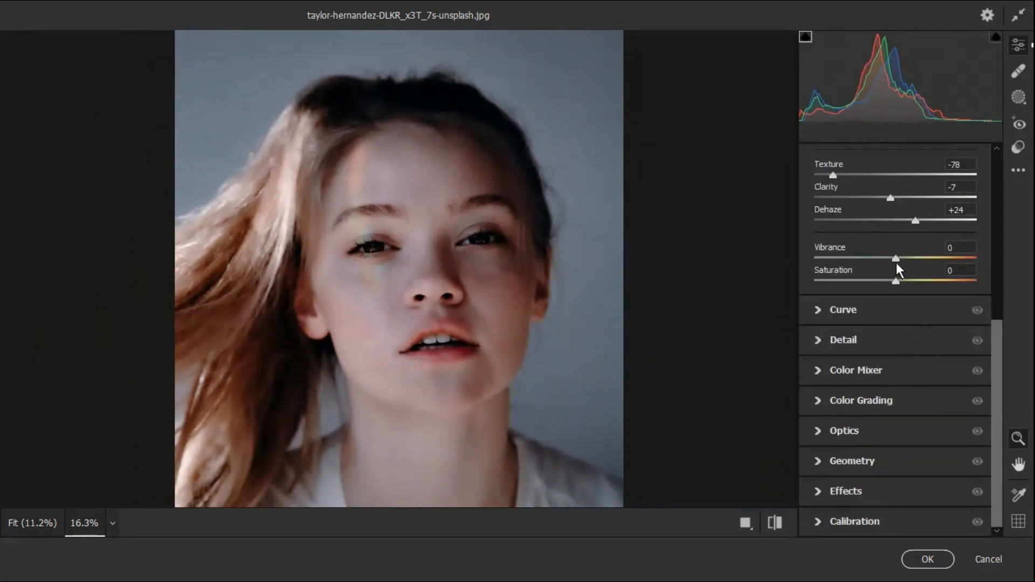
drag(896, 261, 985, 261)
scroll(638, 327, down, 3)
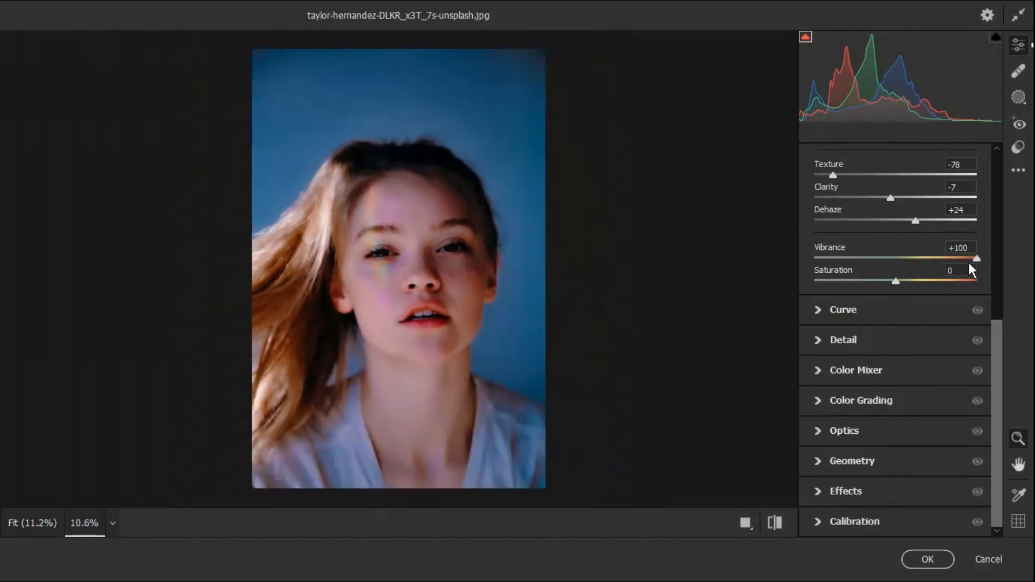
drag(977, 259, 914, 288)
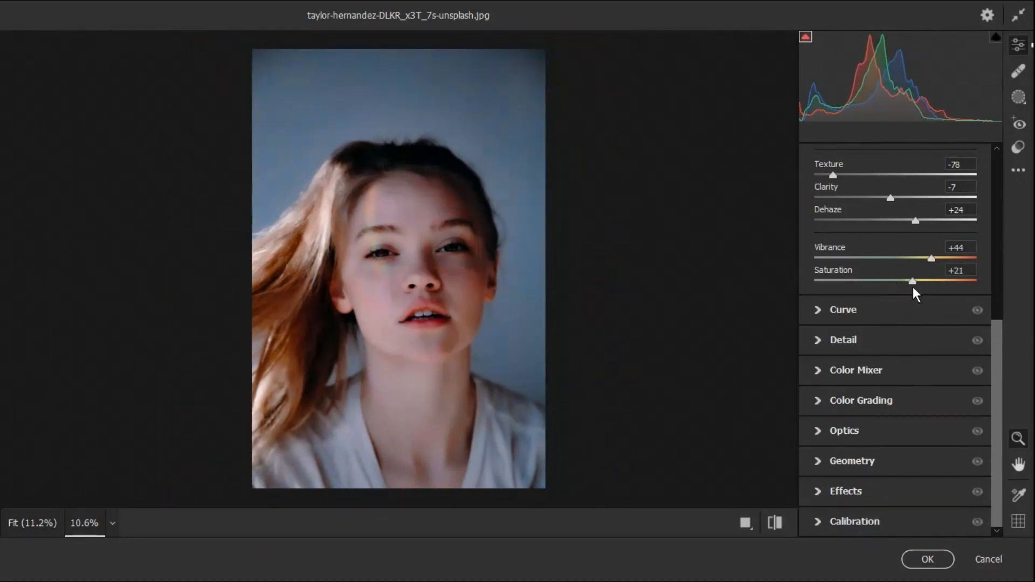
Step: Shape the parametric tone curve with Highlights -46, Lights -2, Darks -7 and Shadows +24
click(814, 312)
scroll(873, 232, up, 2)
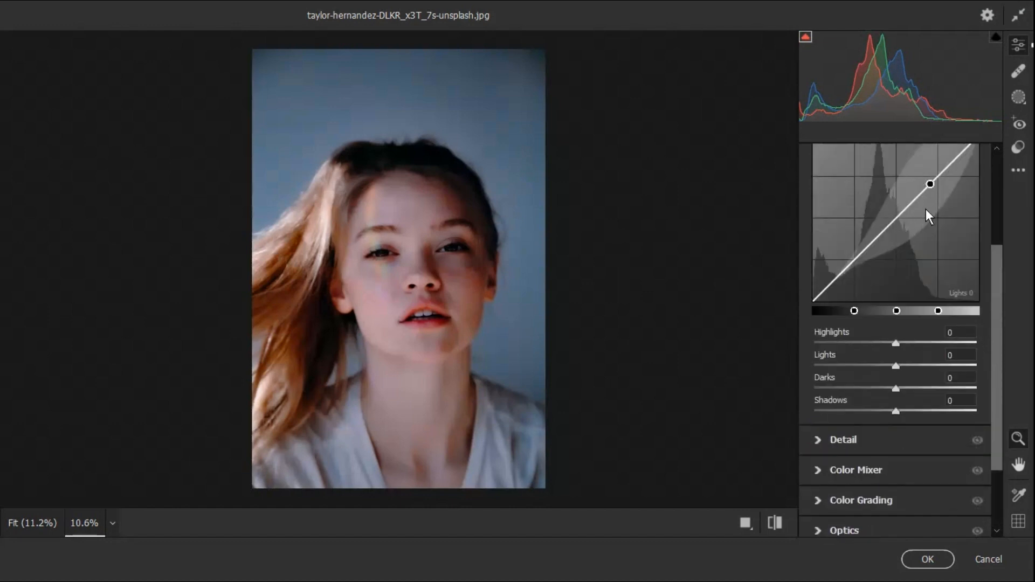
drag(896, 343, 914, 412)
Step: Try a Sharpening of 150 in the Detail settings, inspect it around the eye, and reset it
scroll(896, 412, down, 2)
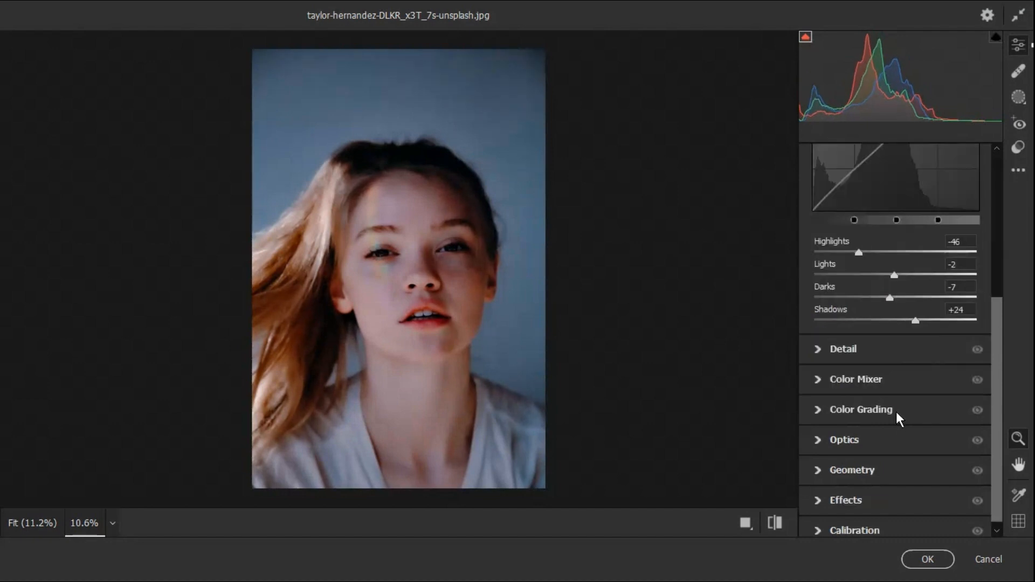
click(820, 349)
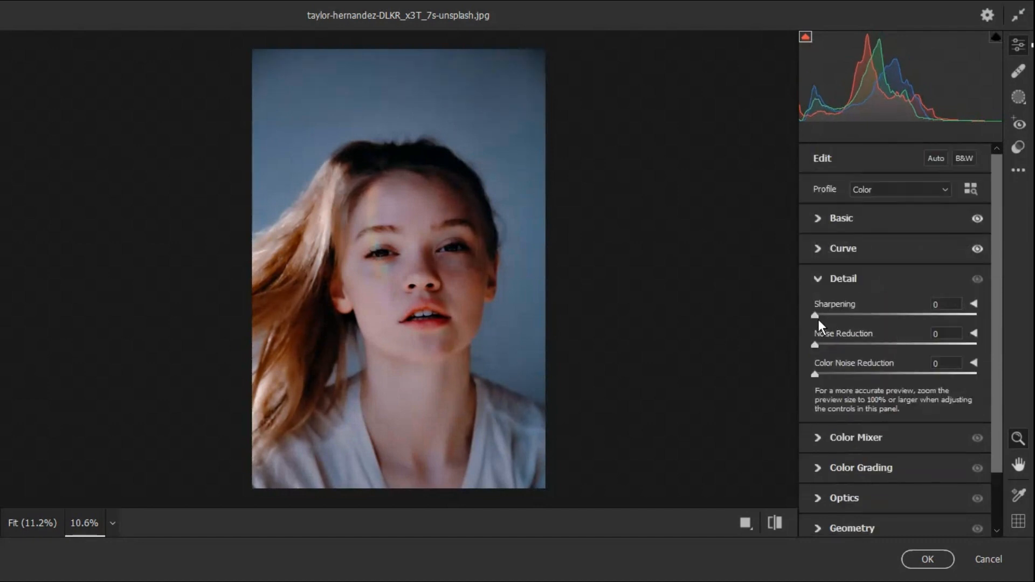
alt+scroll(432, 342, up, 3)
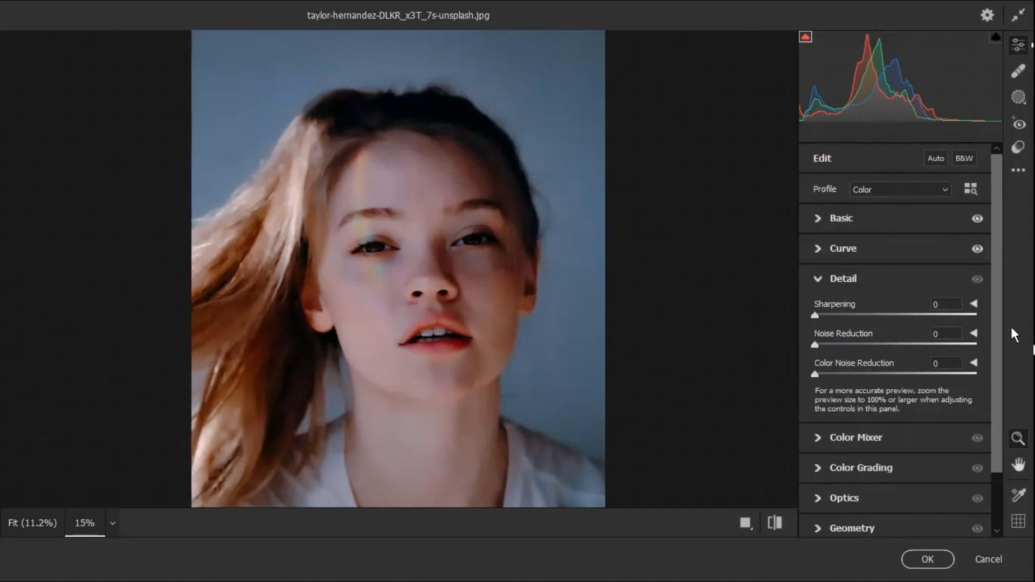
drag(816, 316, 1011, 325)
double_click(858, 313)
alt+scroll(406, 272, up, 2)
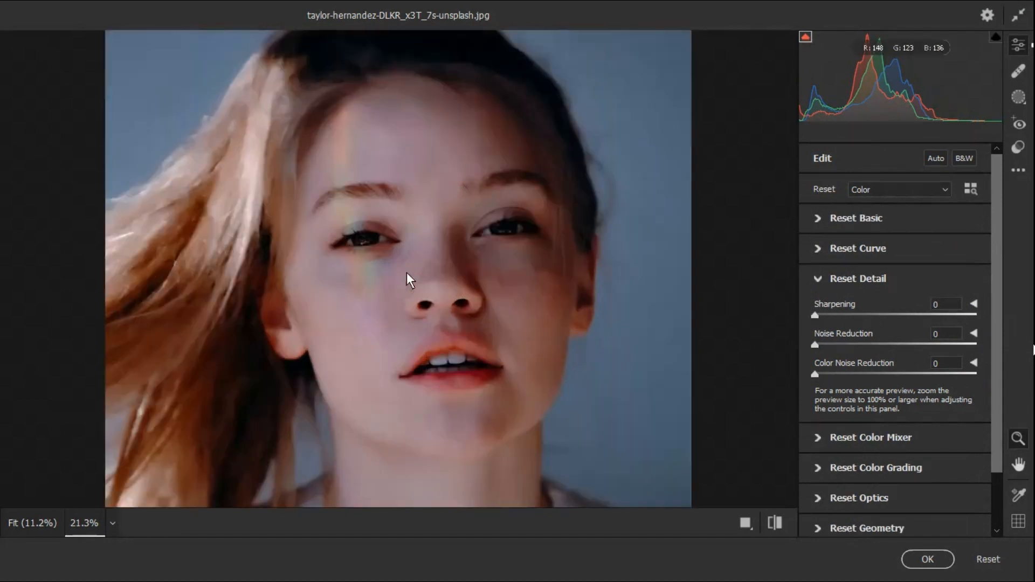
alt+scroll(410, 271, up, 6)
scroll(533, 250, up, 3)
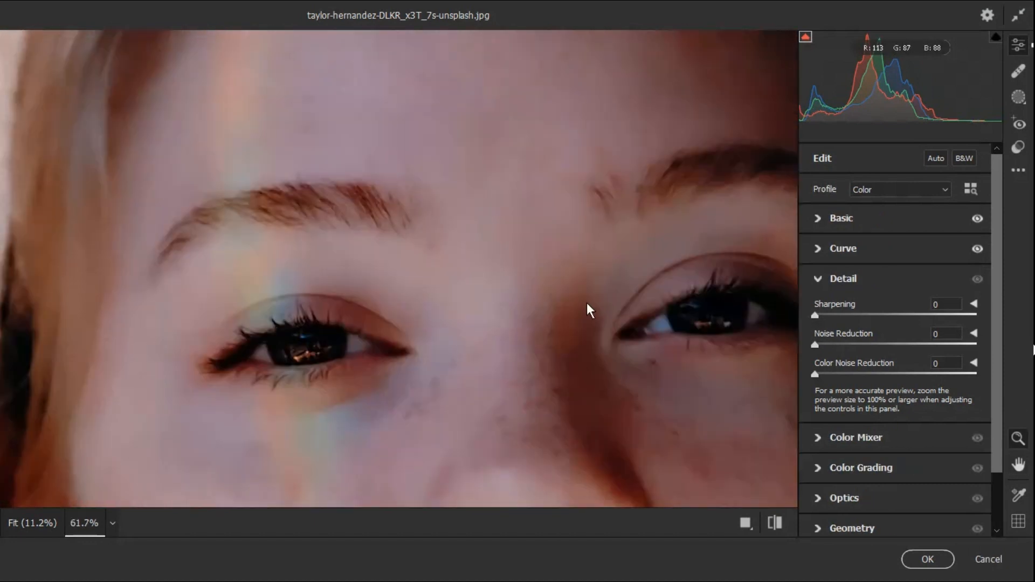
drag(831, 315, 994, 314)
alt+scroll(689, 310, up, 3)
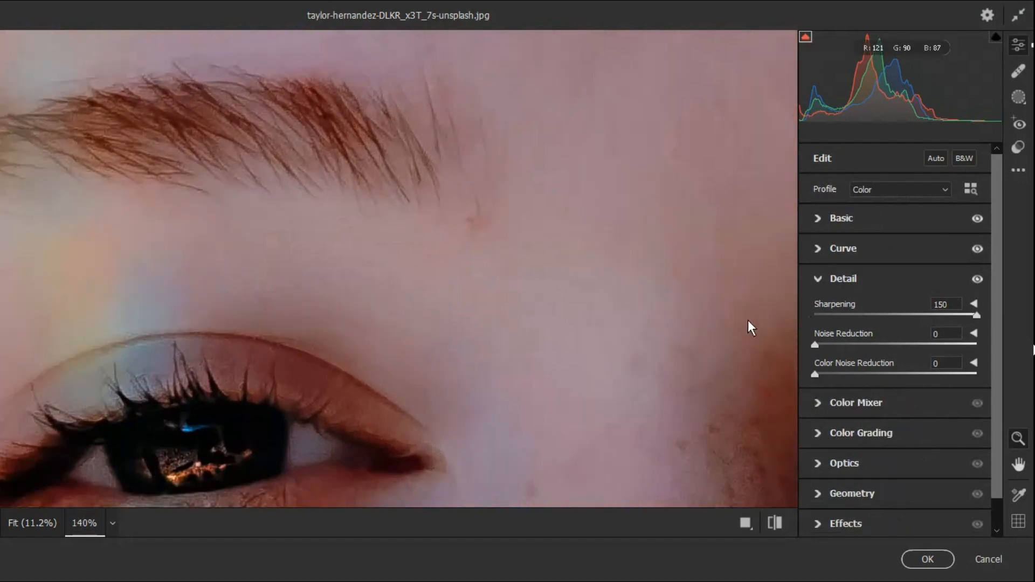
alt+scroll(239, 370, up, 2)
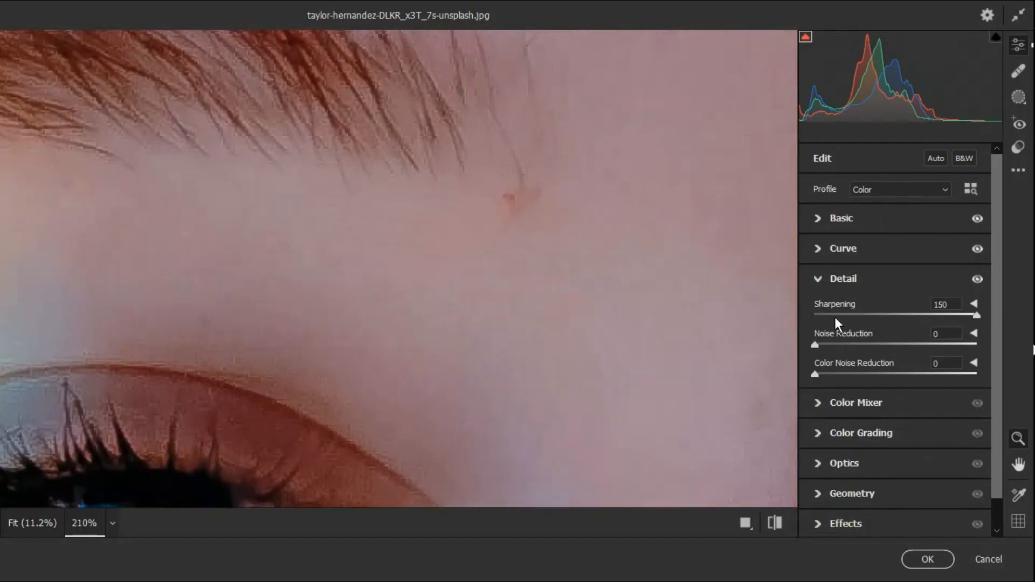
double_click(835, 317)
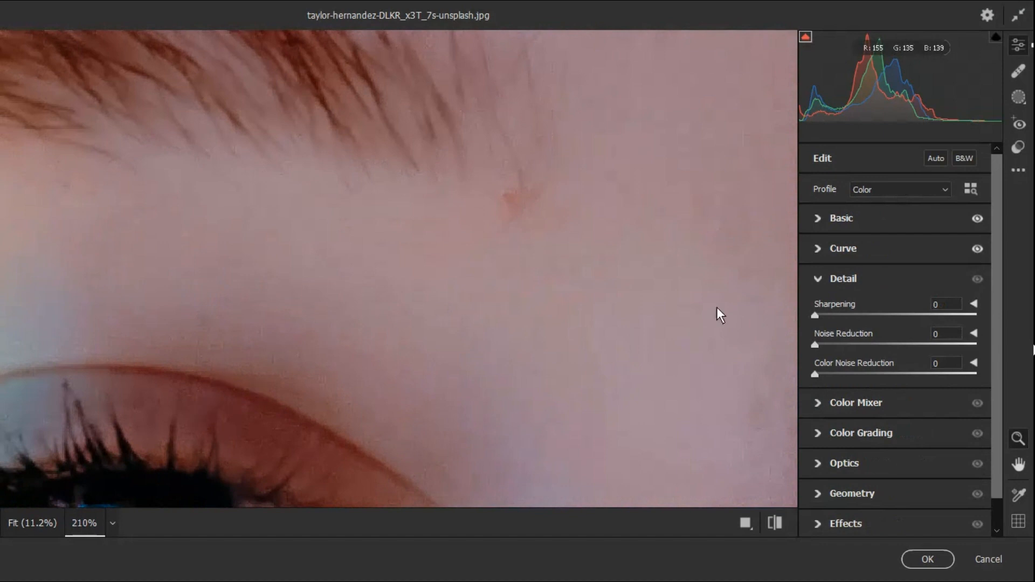
Step: Set Sharpening to 77 and Noise Reduction to 50 in the Detail settings
drag(872, 315, 898, 317)
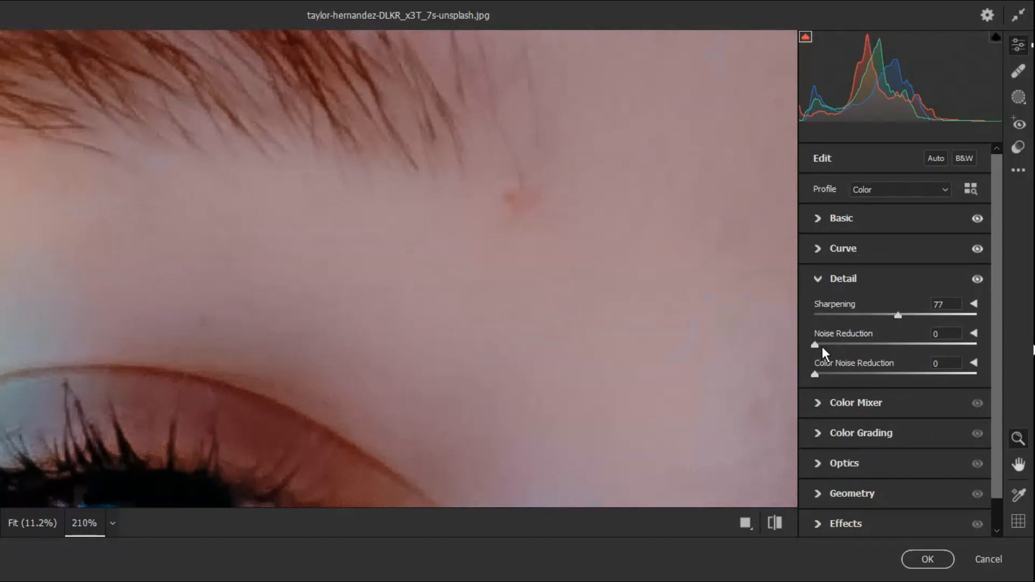
drag(822, 346, 895, 347)
key(alt)
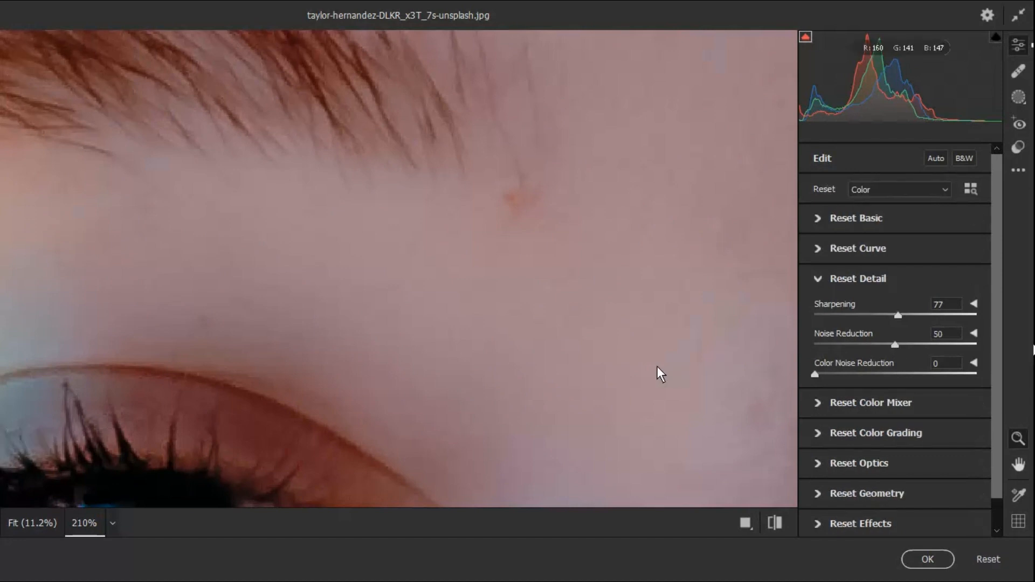
scroll(657, 367, down, 3)
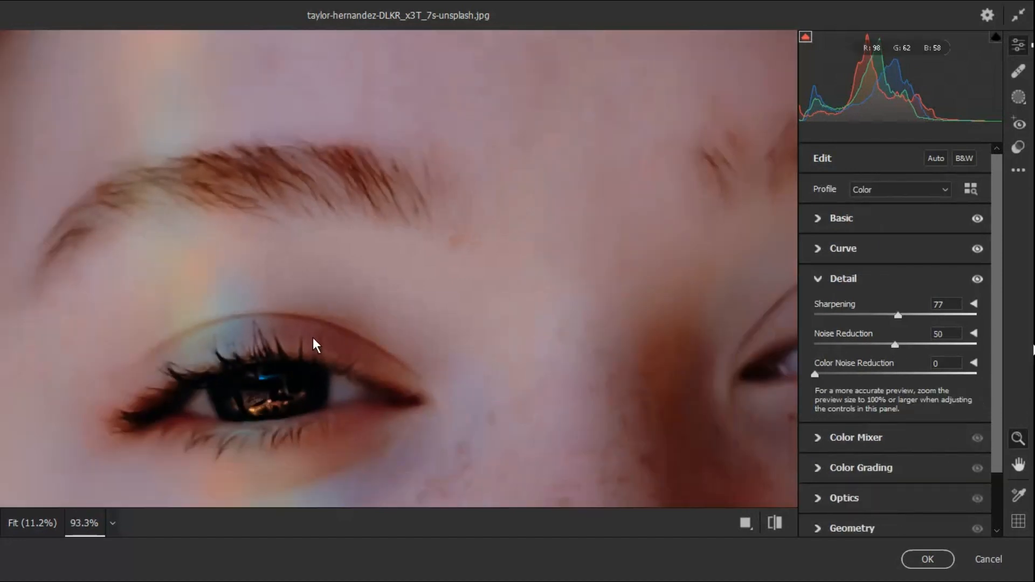
Step: Set Color Noise Reduction to 47 while checking the eyes and the whole face
drag(817, 379, 869, 379)
key(alt)
scroll(650, 323, down, 5)
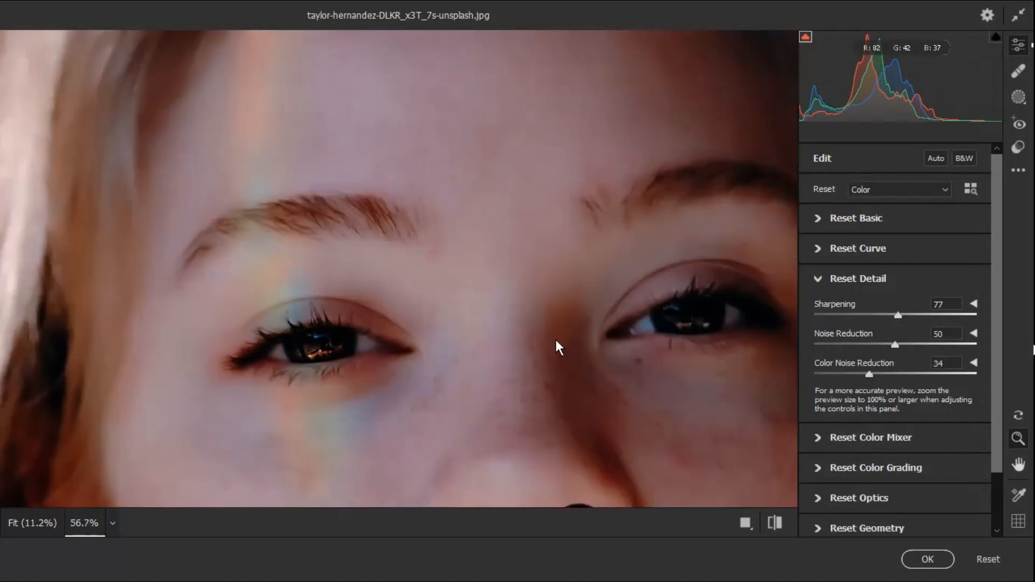
scroll(556, 340, down, 2)
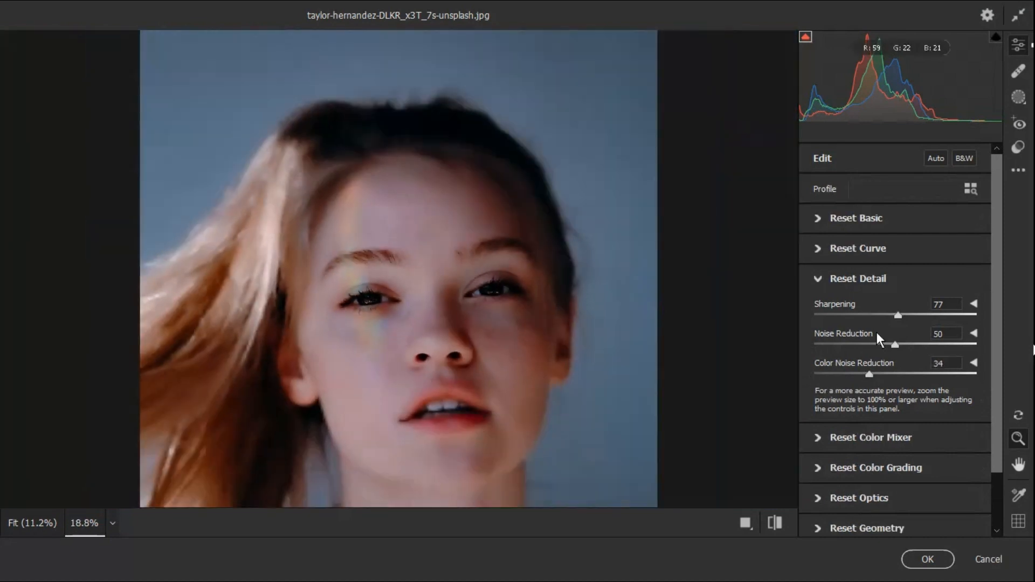
drag(870, 377, 908, 384)
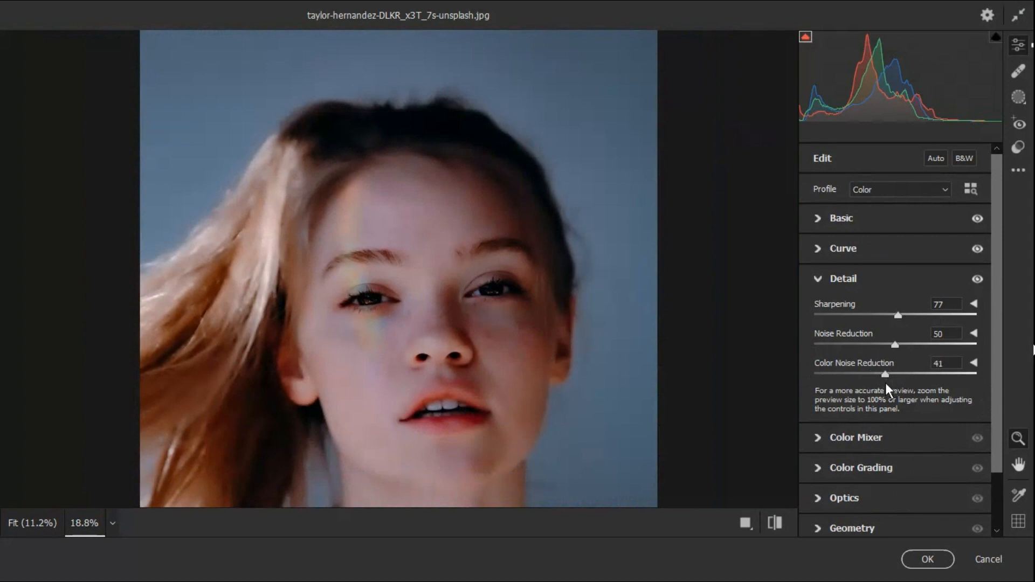
Step: Try a Reds hue of +100 in the Color Mixer and reset it to 0
scroll(890, 383, down, 2)
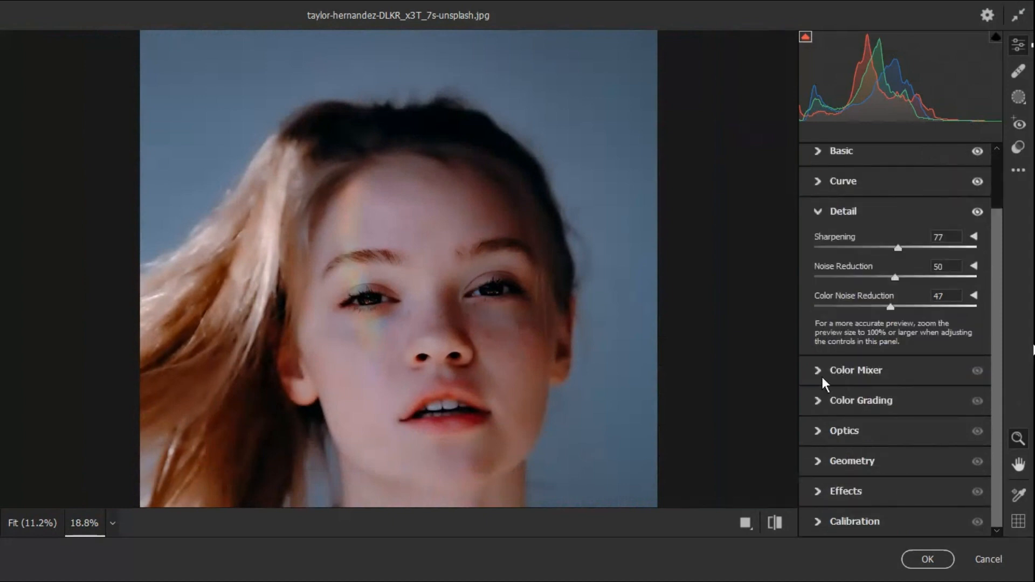
click(820, 371)
scroll(873, 332, down, 3)
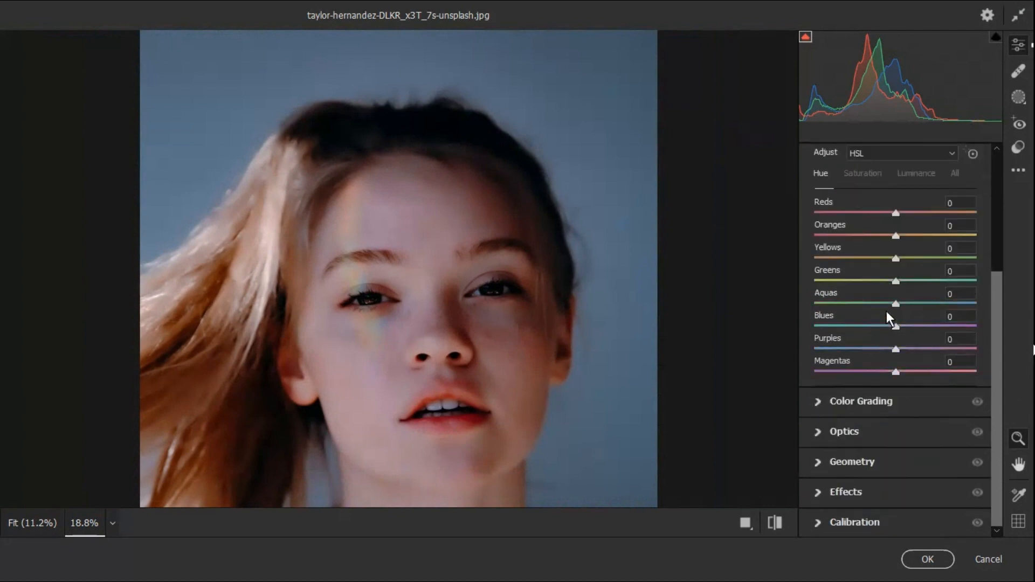
drag(896, 214, 974, 215)
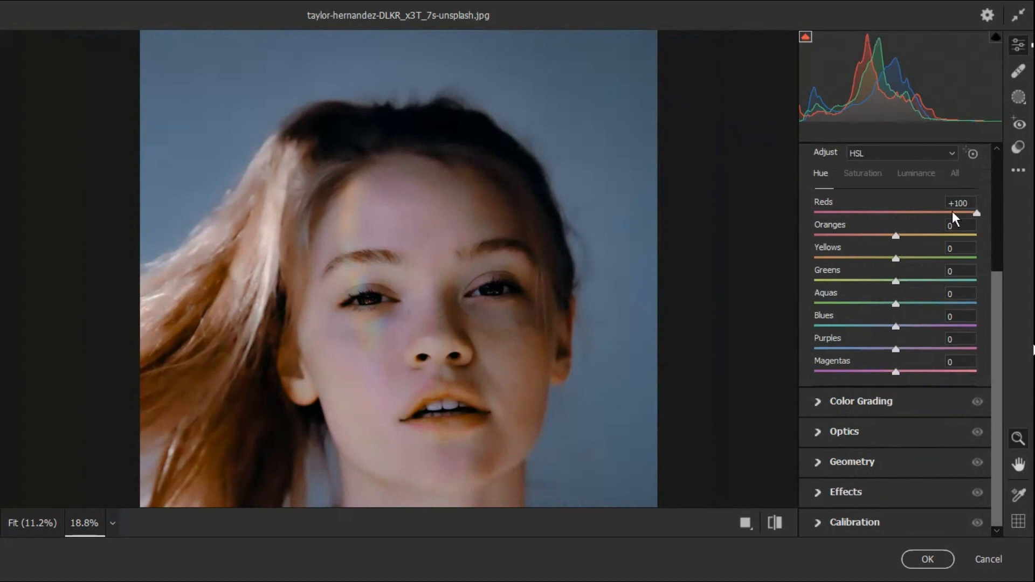
drag(977, 214, 896, 216)
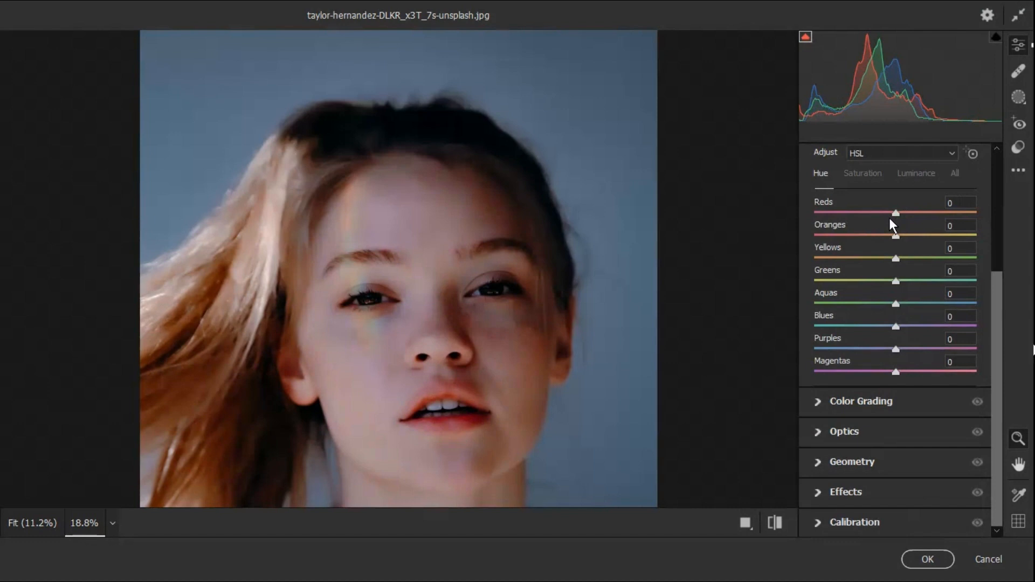
Step: Try changes to Blending, Balance and the midtones wheel in Color Grading, and undo them all
click(819, 402)
scroll(897, 301, down, 3)
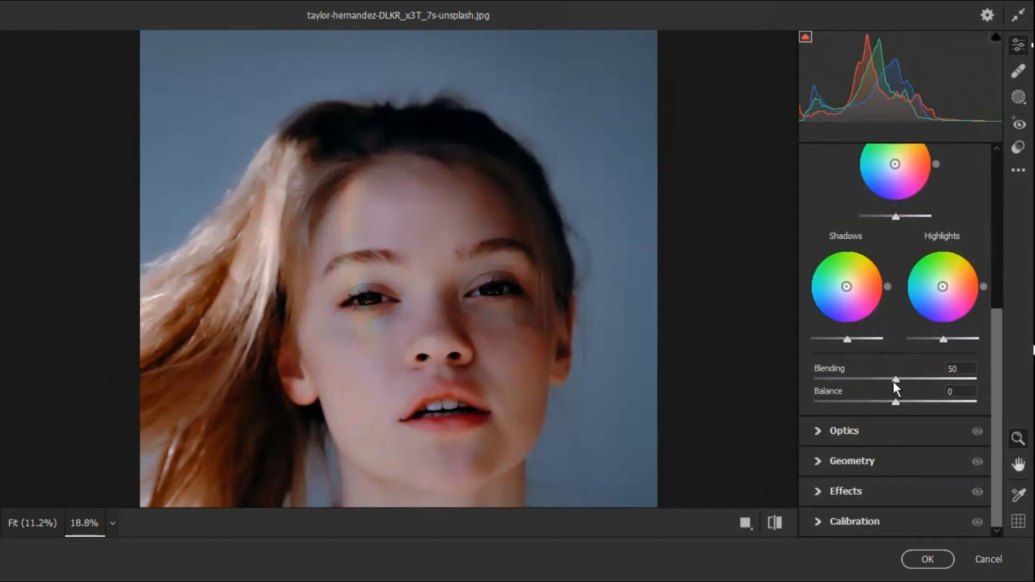
drag(893, 380, 989, 387)
mouse_move(909, 402)
mouse_down()
mouse_move(821, 413)
mouse_move(913, 405)
mouse_up()
mouse_move(894, 164)
mouse_down()
mouse_move(897, 181)
mouse_move(864, 151)
mouse_move(892, 181)
mouse_move(897, 173)
mouse_up()
key(ctrl+z)
key(ctrl+z)
key(ctrl+z)
key(ctrl+z)
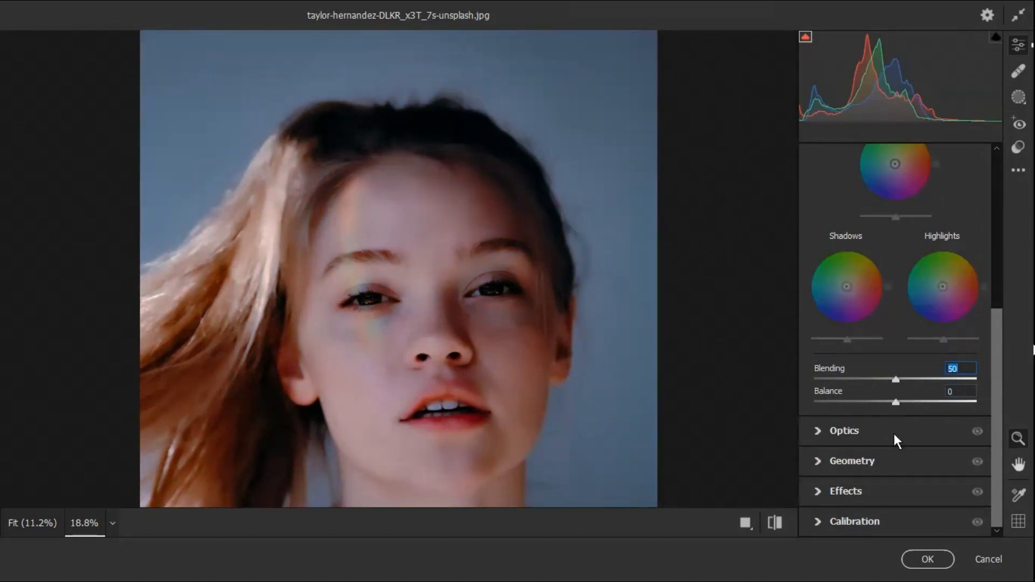
Step: Try an Optics Distortion of +100 with the whole portrait in view
click(912, 430)
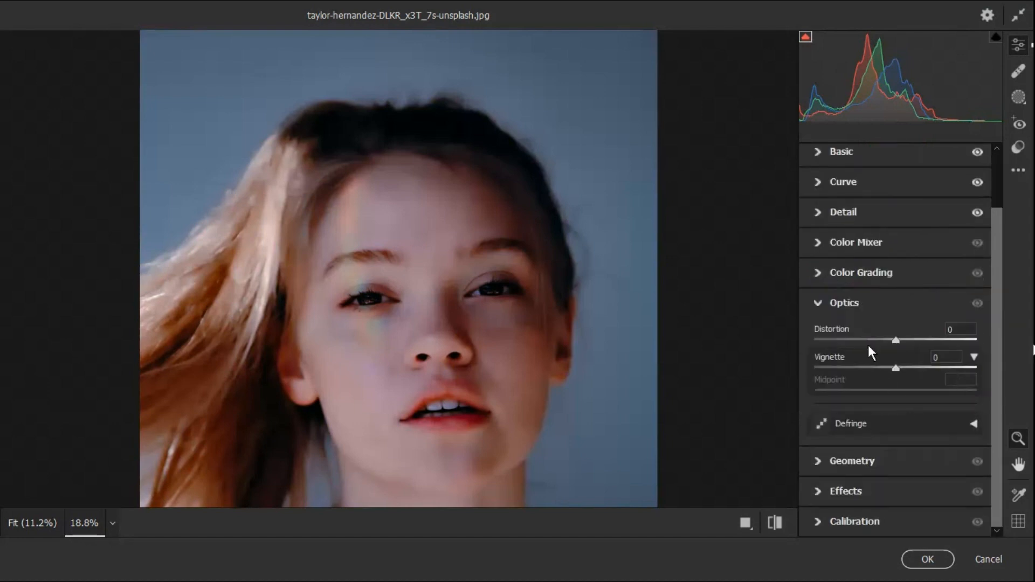
key(alt)
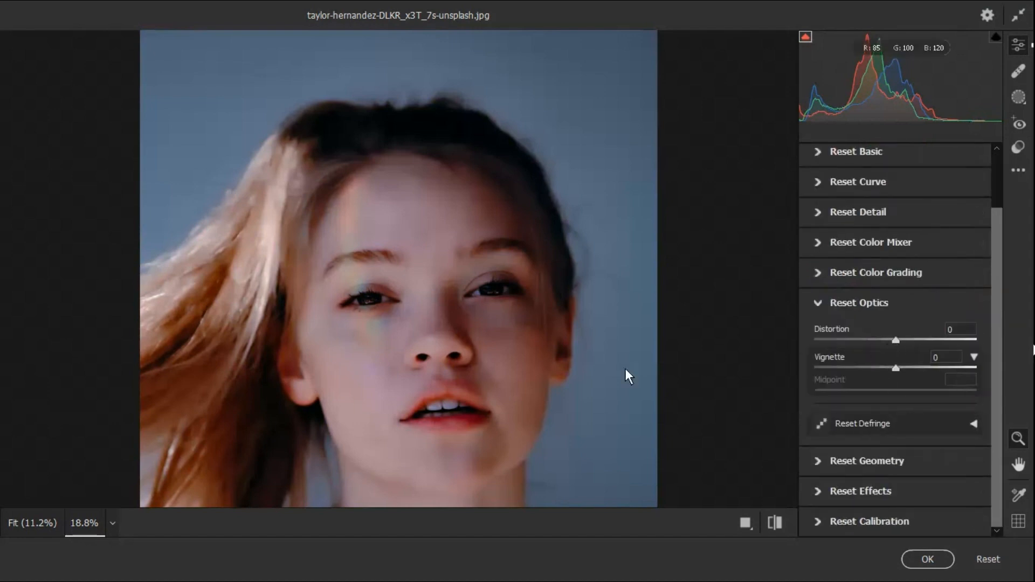
scroll(635, 363, down, 3)
scroll(635, 363, down, 1)
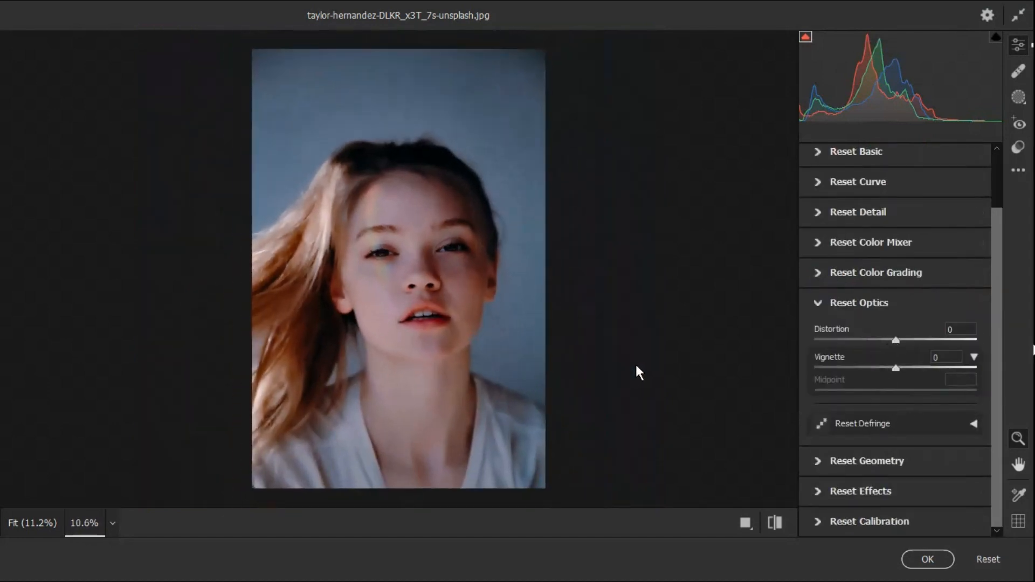
drag(894, 341, 976, 342)
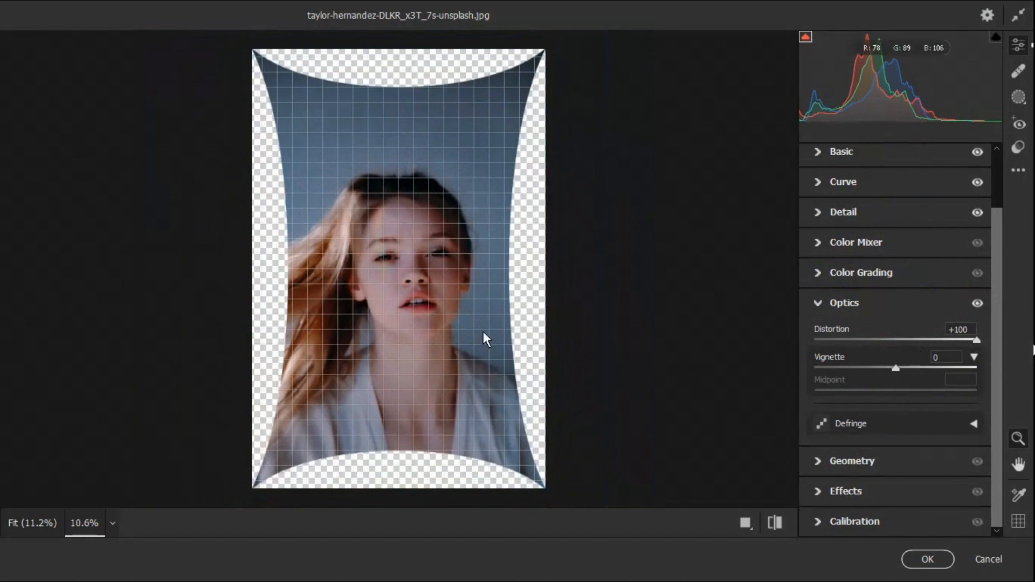
Step: Darken the photo's corners with an Optics Vignette of -85 and a Midpoint of 47, comparing against the original
drag(896, 341, 801, 372)
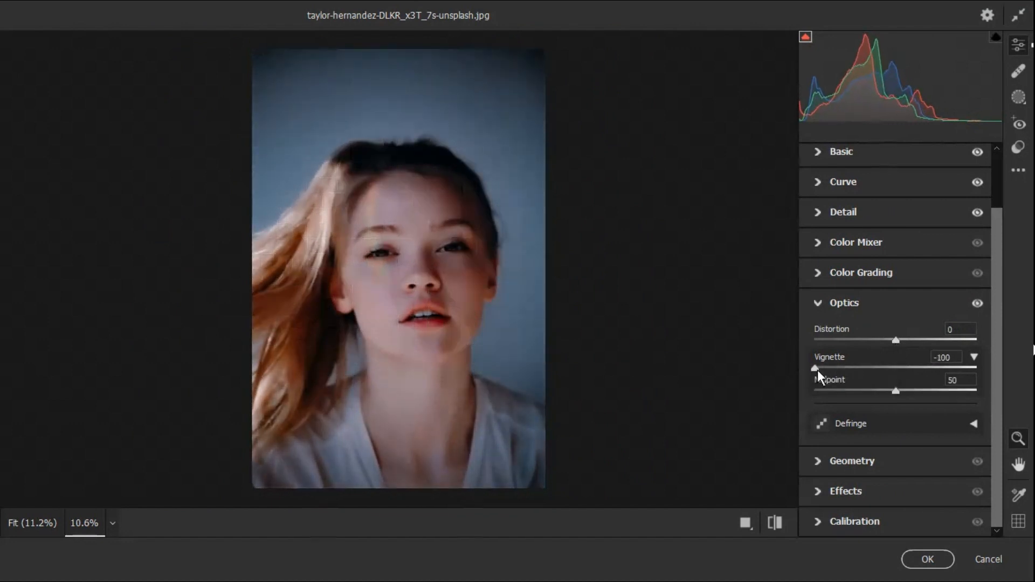
mouse_move(894, 390)
mouse_down()
mouse_move(856, 392)
mouse_move(883, 392)
mouse_up()
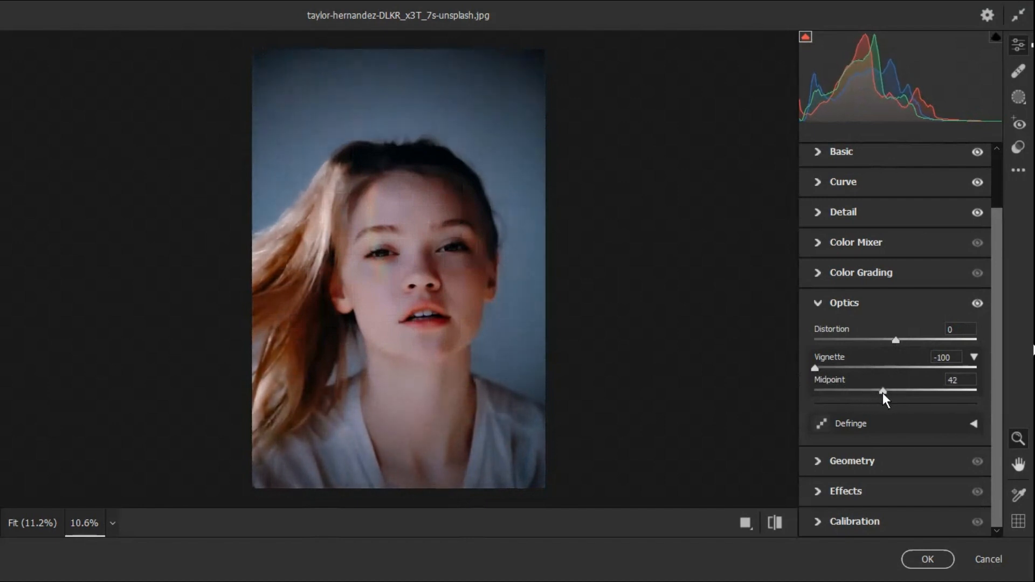
drag(816, 369, 834, 370)
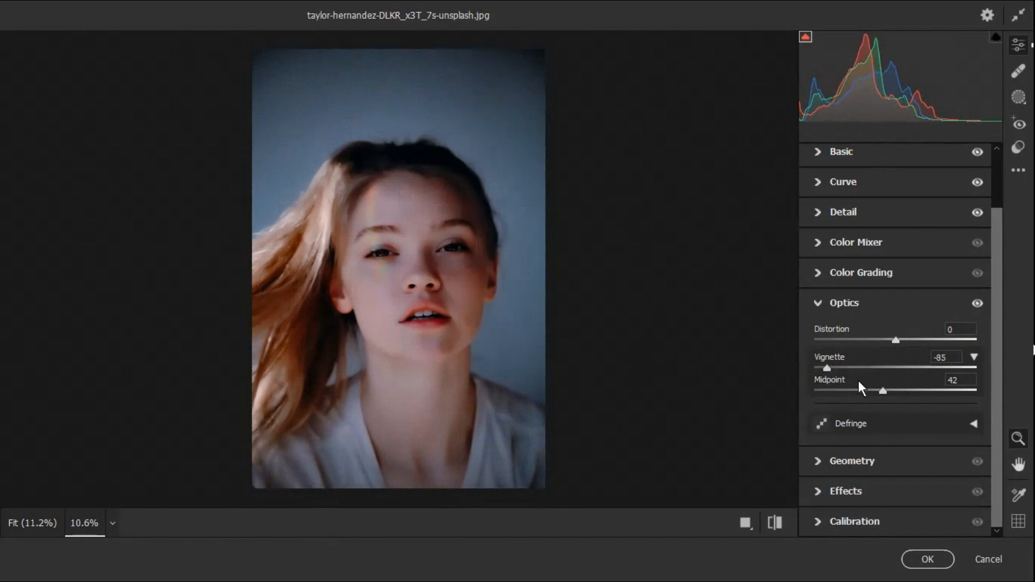
mouse_move(883, 393)
mouse_down()
mouse_move(861, 392)
mouse_move(880, 393)
mouse_up()
click(776, 521)
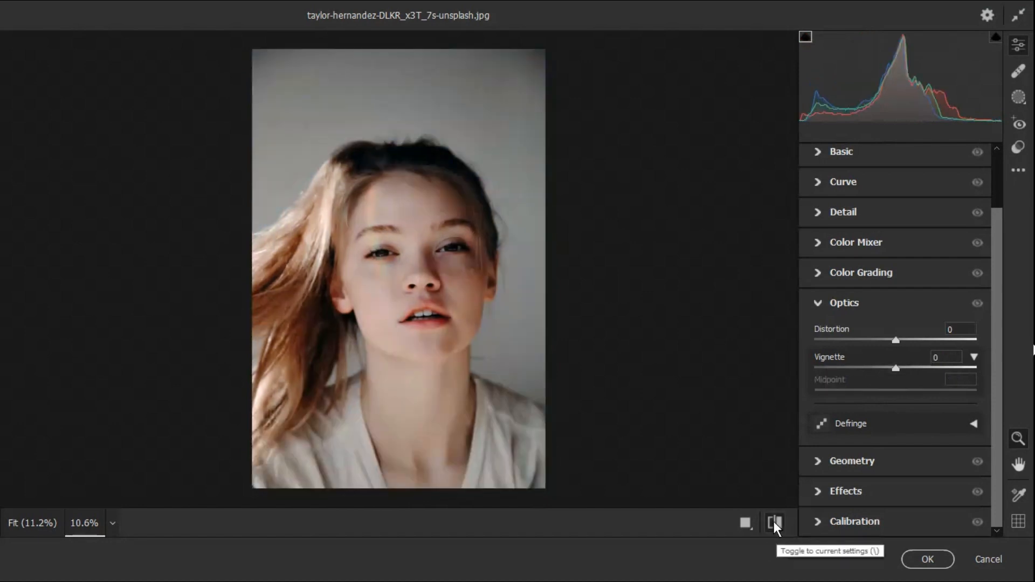
click(773, 522)
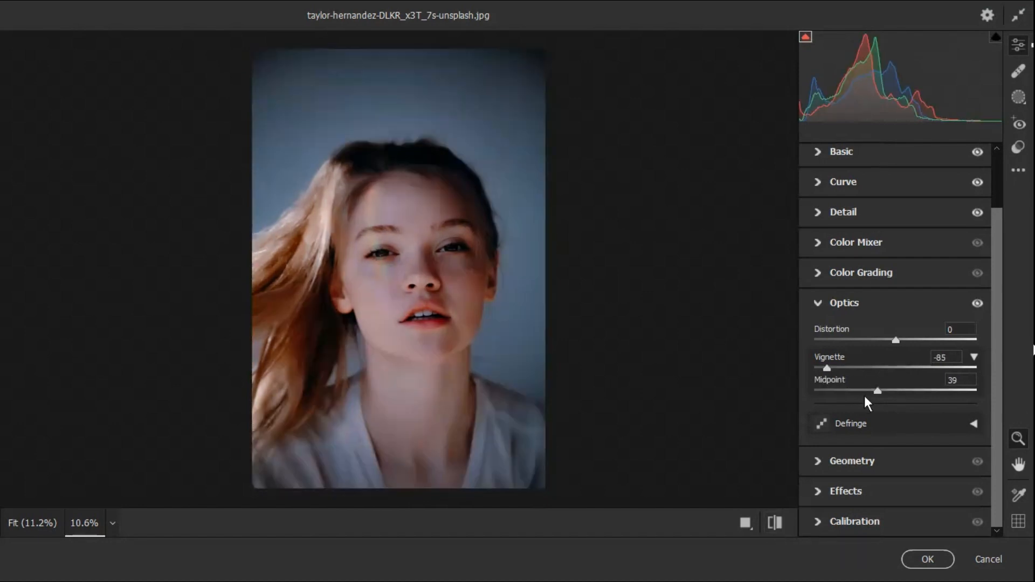
drag(876, 391, 893, 390)
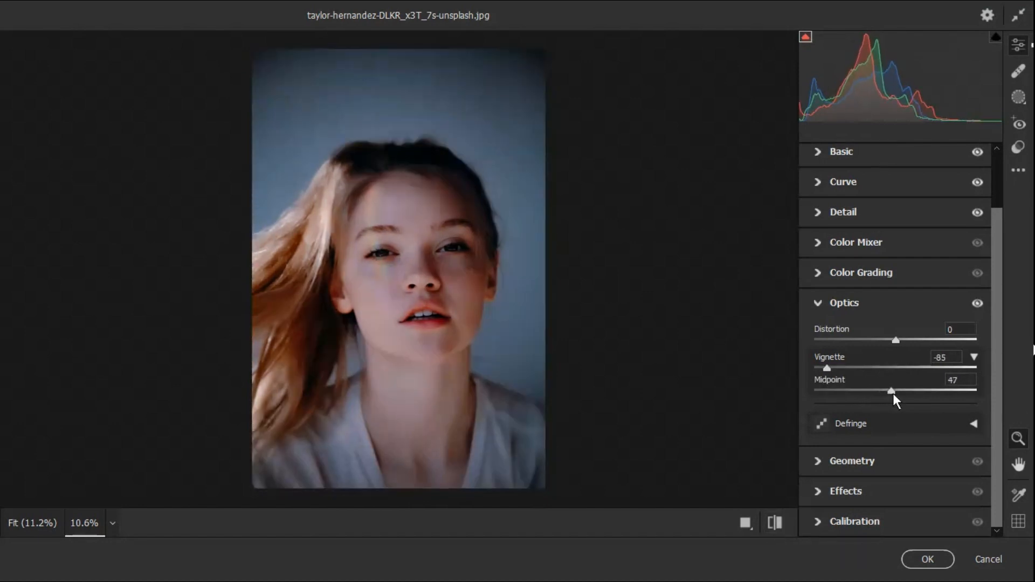
click(818, 461)
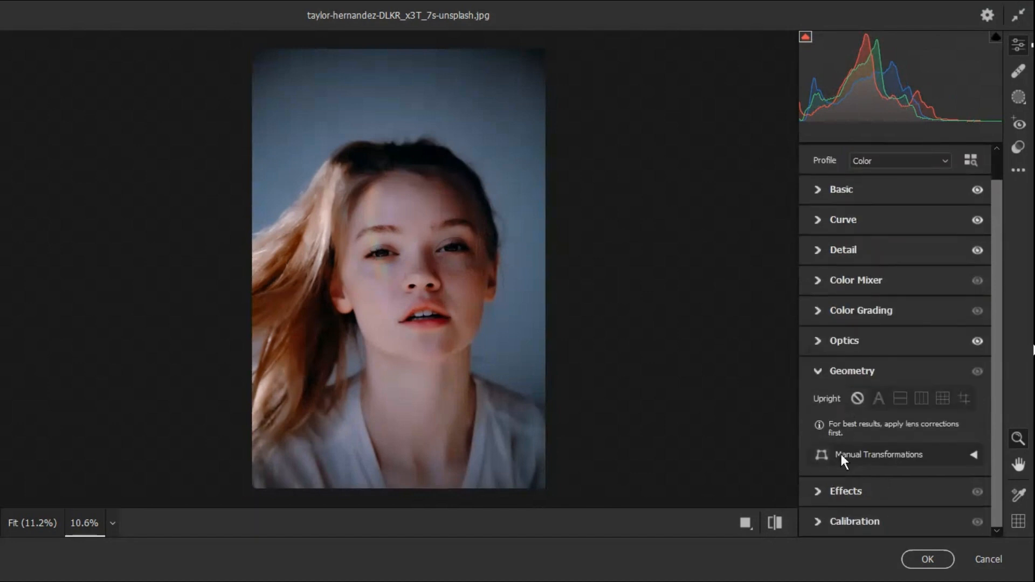
click(820, 491)
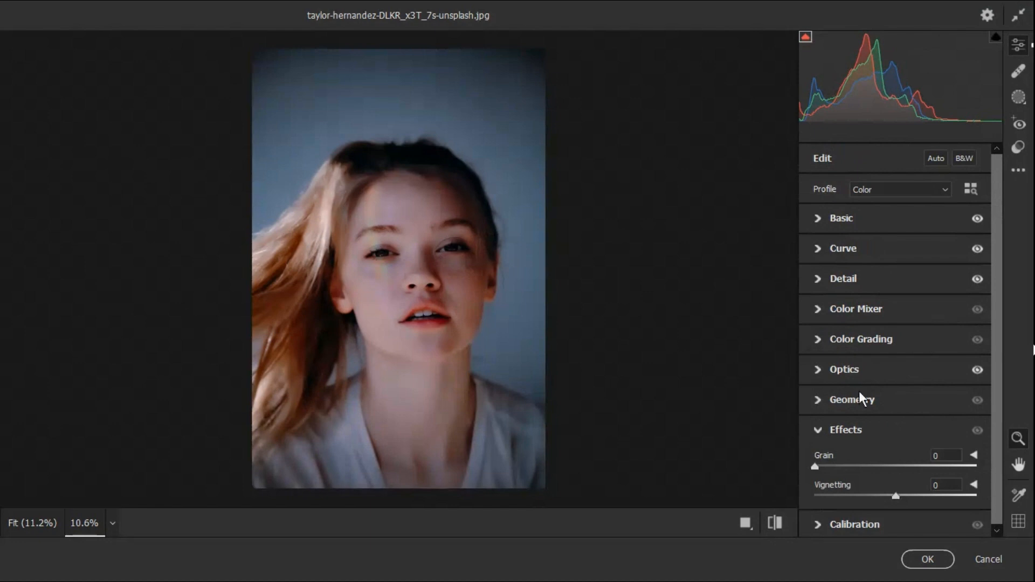
click(815, 402)
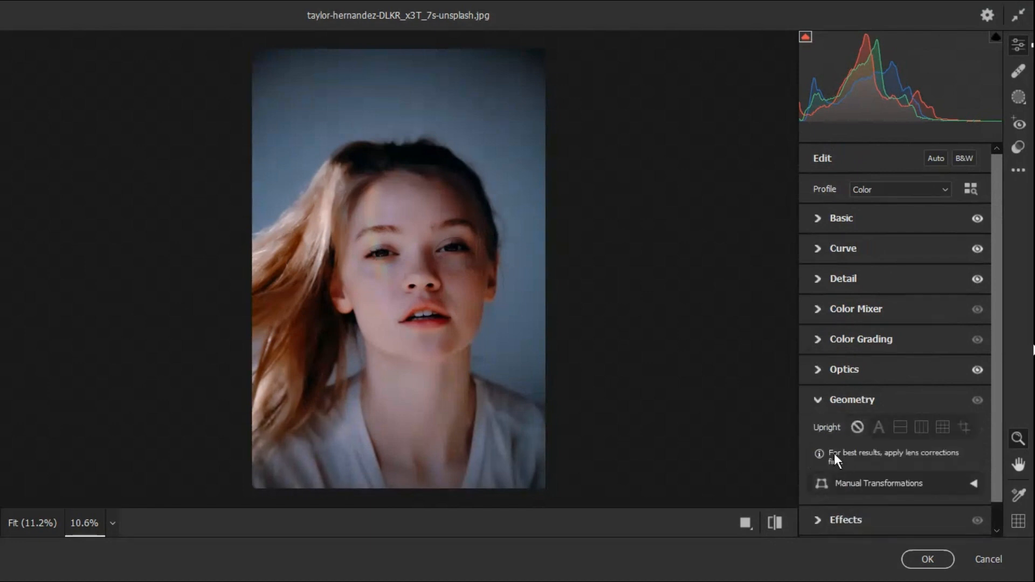
click(820, 407)
Step: Try a Grain of 100 in the Effects settings and inspect it around the eyes and nose
click(817, 432)
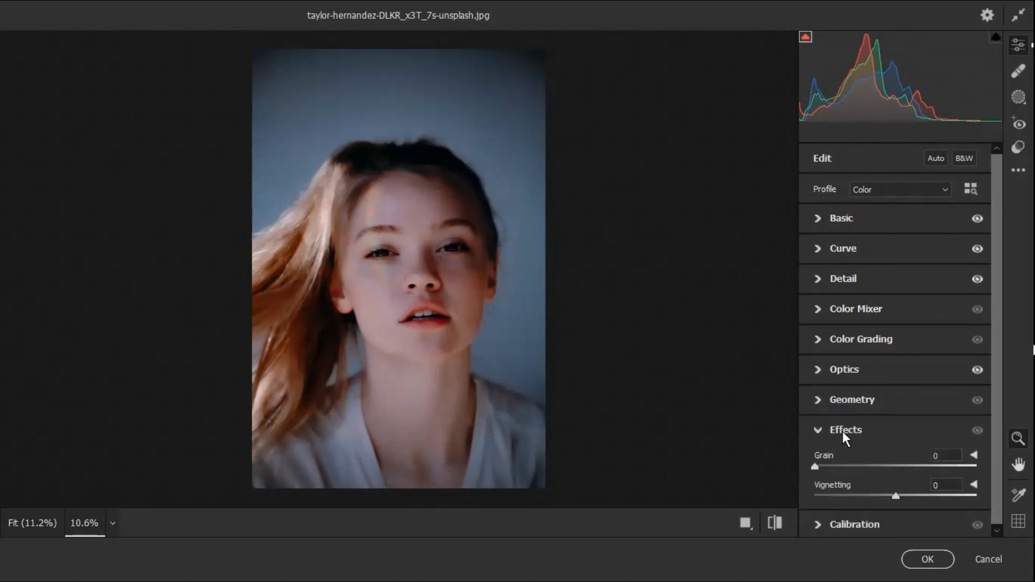
scroll(385, 328, up, 5)
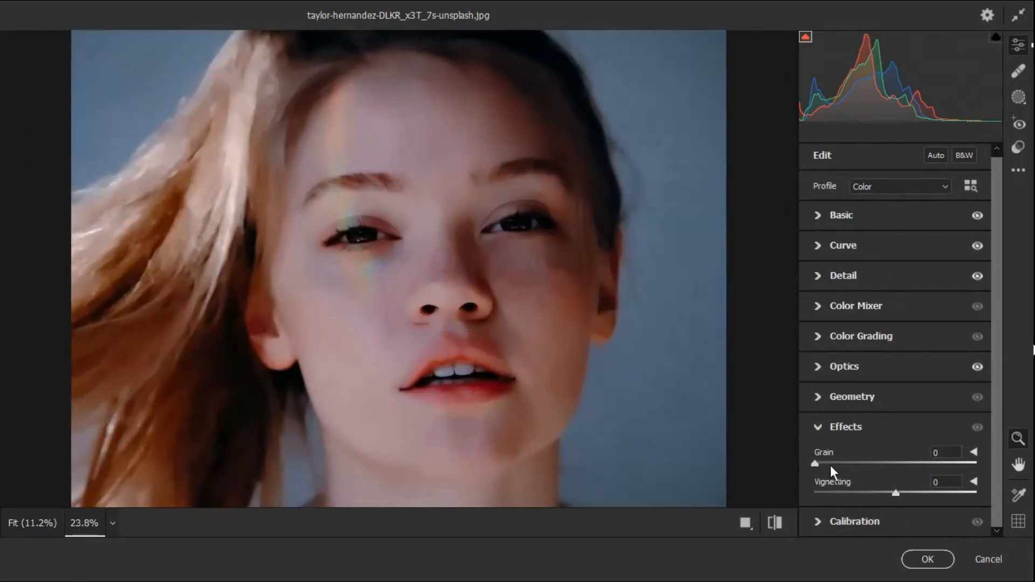
drag(830, 465, 1015, 465)
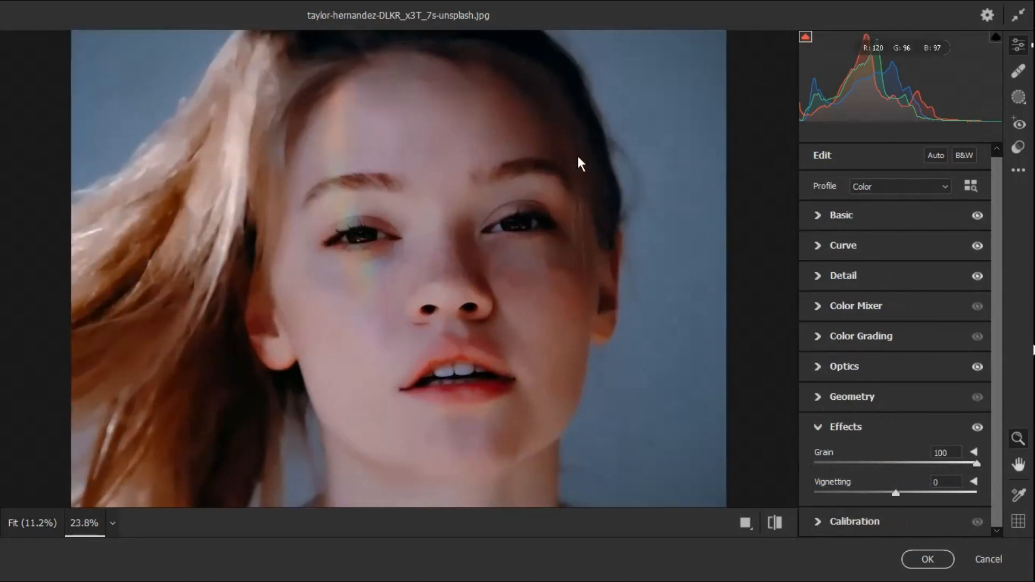
scroll(592, 221, up, 5)
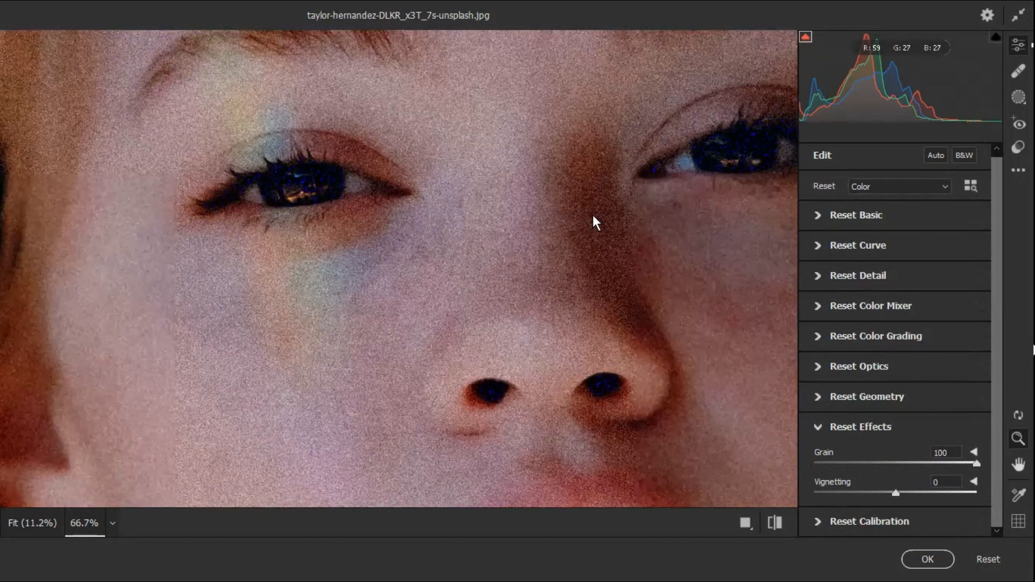
scroll(593, 216, up, 3)
Step: Set Grain to 7 and Vignetting to 0 in the Effects settings
click(846, 463)
drag(847, 463, 825, 468)
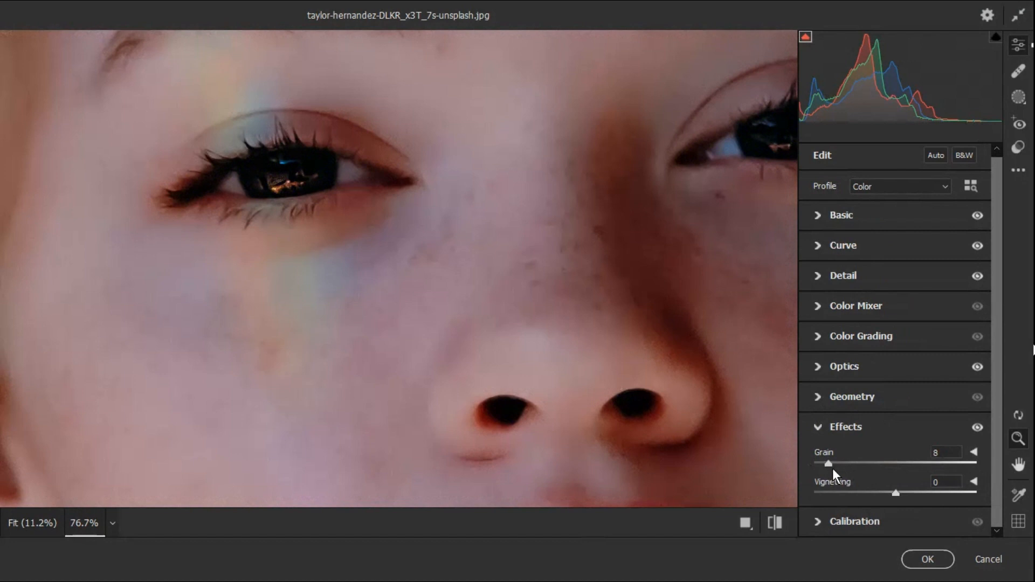
click(842, 463)
drag(892, 495, 914, 483)
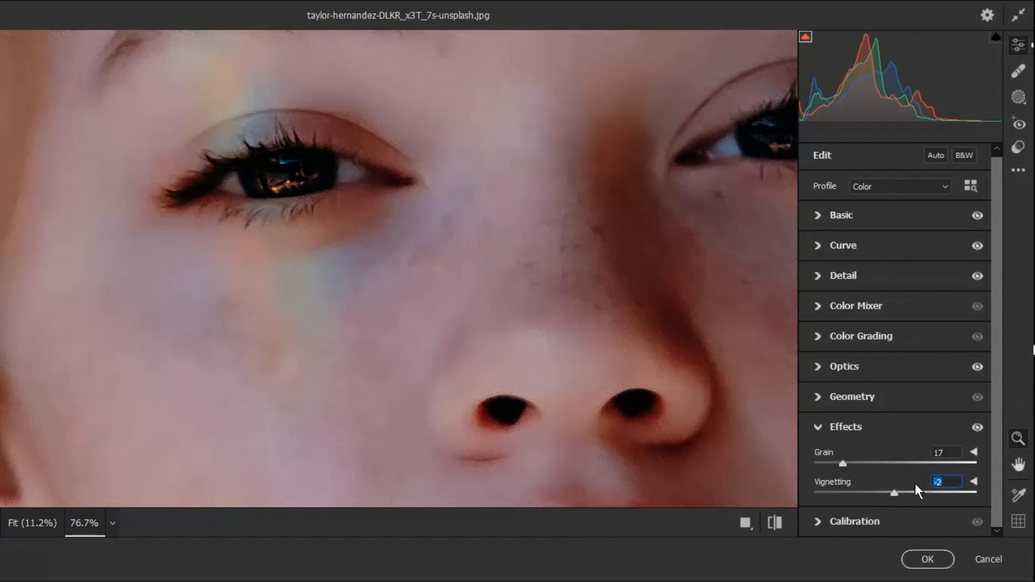
text(0)
drag(836, 463, 823, 466)
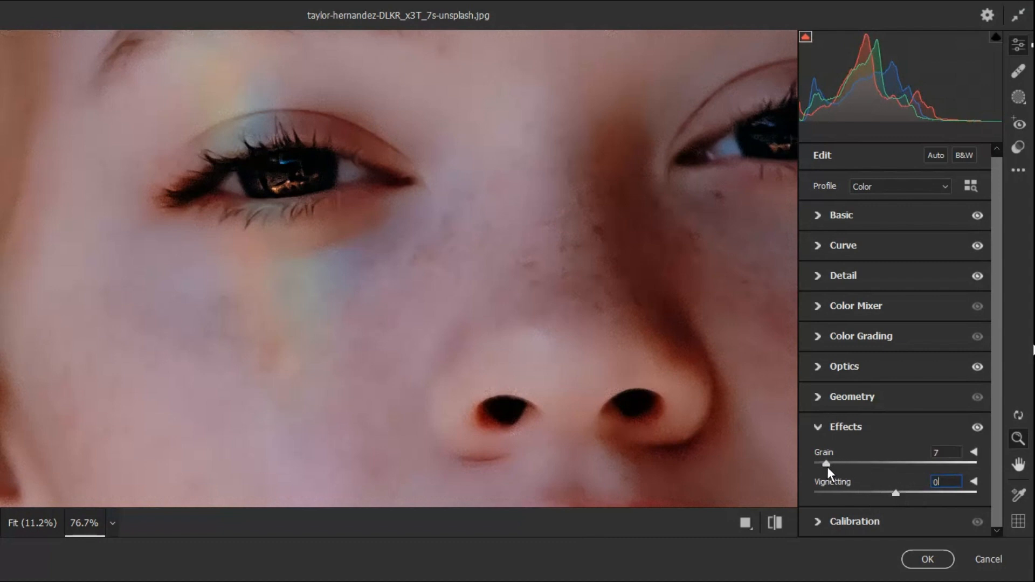
click(833, 429)
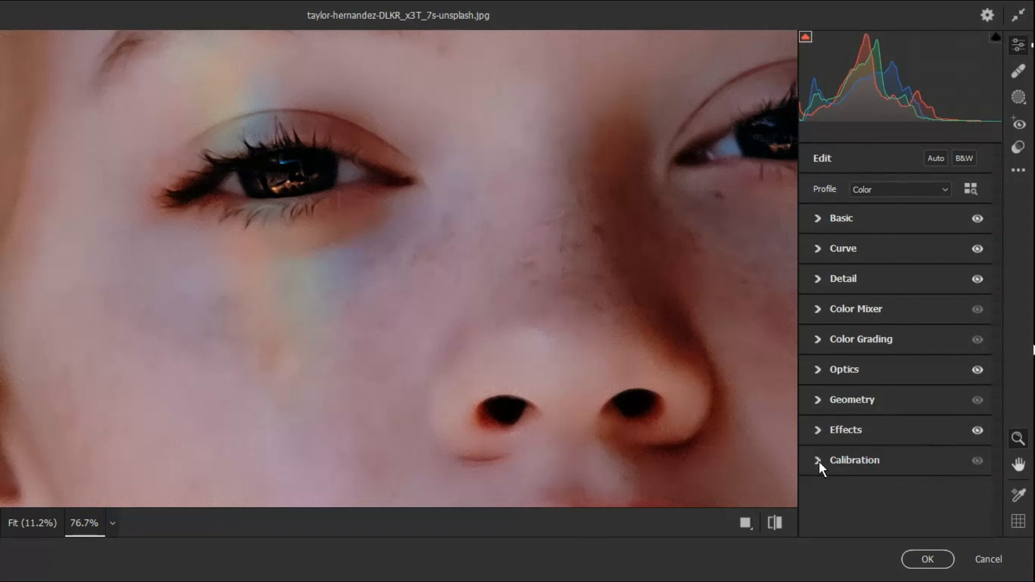
Step: Calibrate Red Primary to hue -8, saturation -11, Green Primary to hue -9, Blue Primary to hue +6, saturation -4, and apply the filter
click(820, 461)
drag(895, 362, 889, 364)
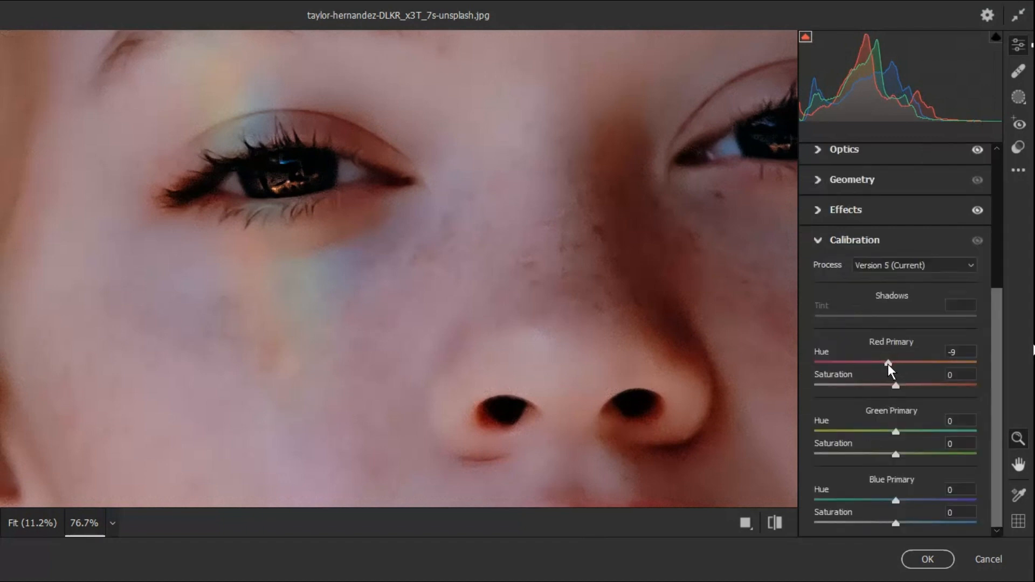
key(alt)
scroll(573, 344, down, 4)
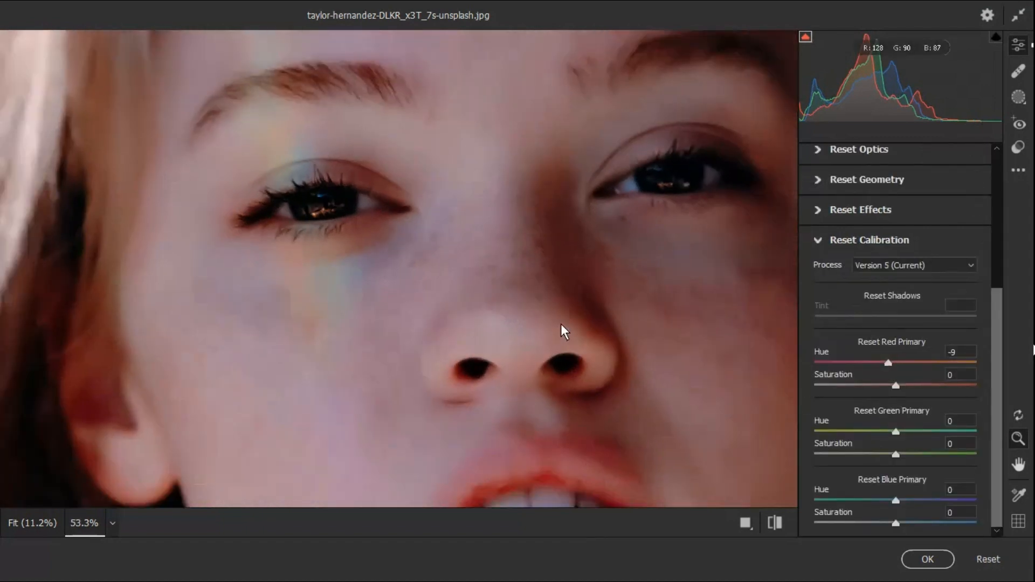
scroll(560, 323, down, 2)
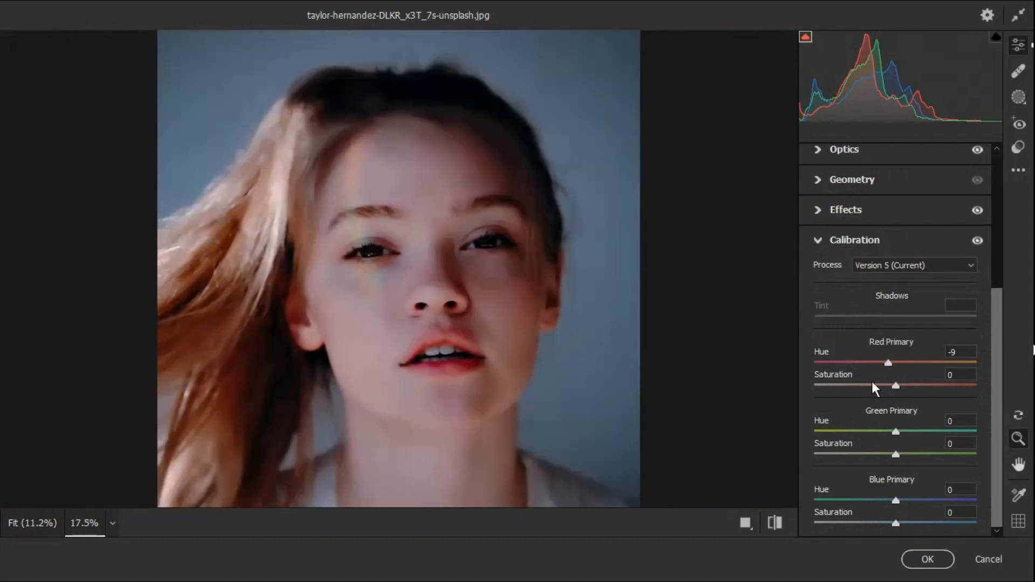
drag(890, 363, 887, 393)
drag(897, 435, 896, 457)
drag(895, 499, 892, 522)
key(alt)
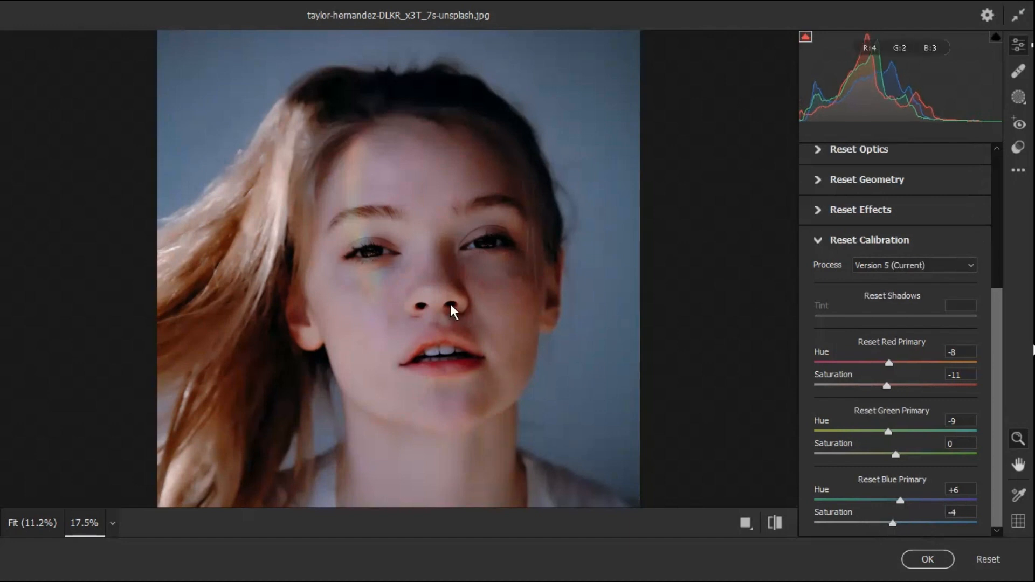
click(928, 559)
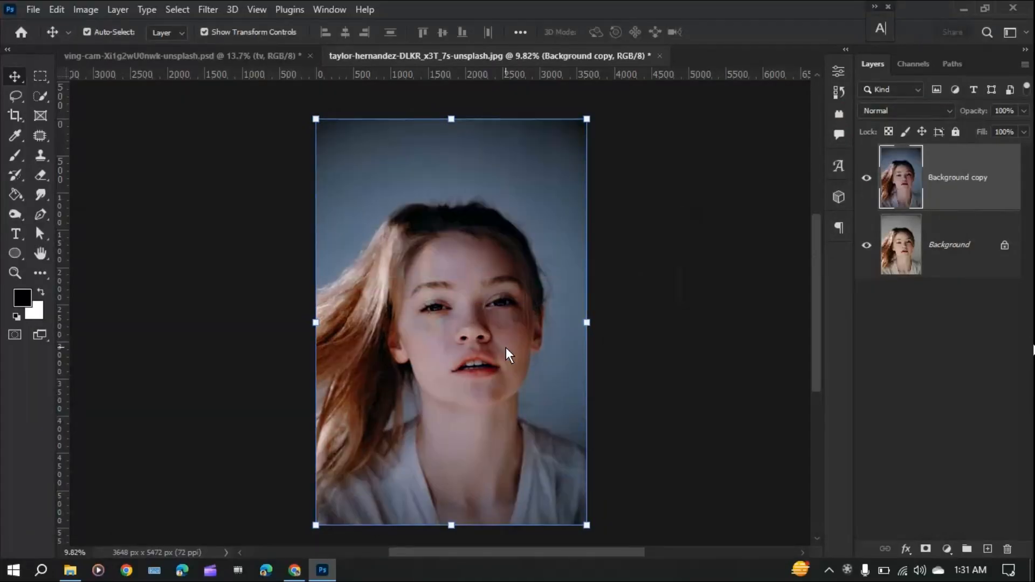
Step: Compare the graded Background copy layer with the original by toggling its visibility, and look through the available adjustment layers
click(866, 178)
click(946, 548)
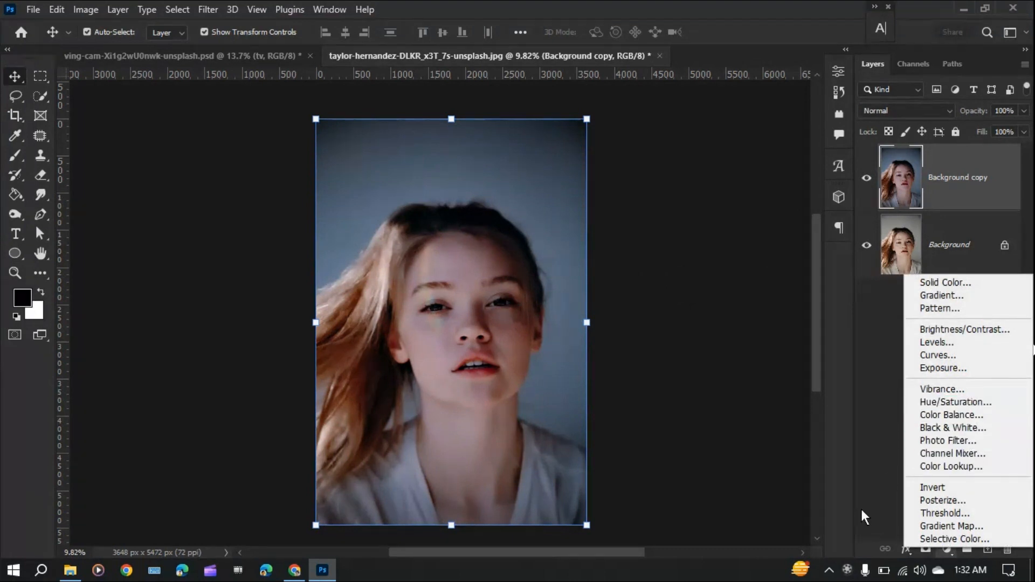
click(1034, 347)
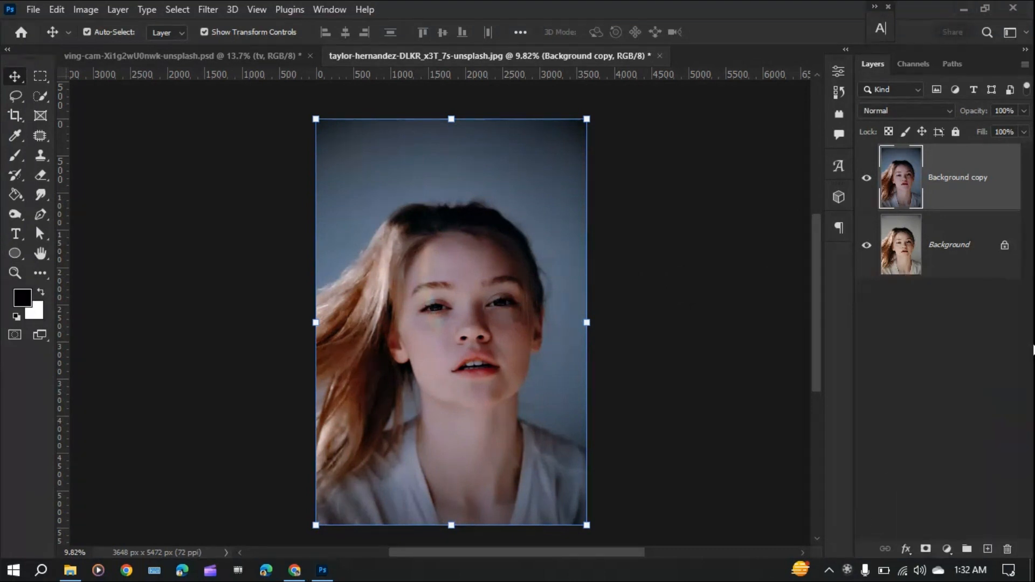